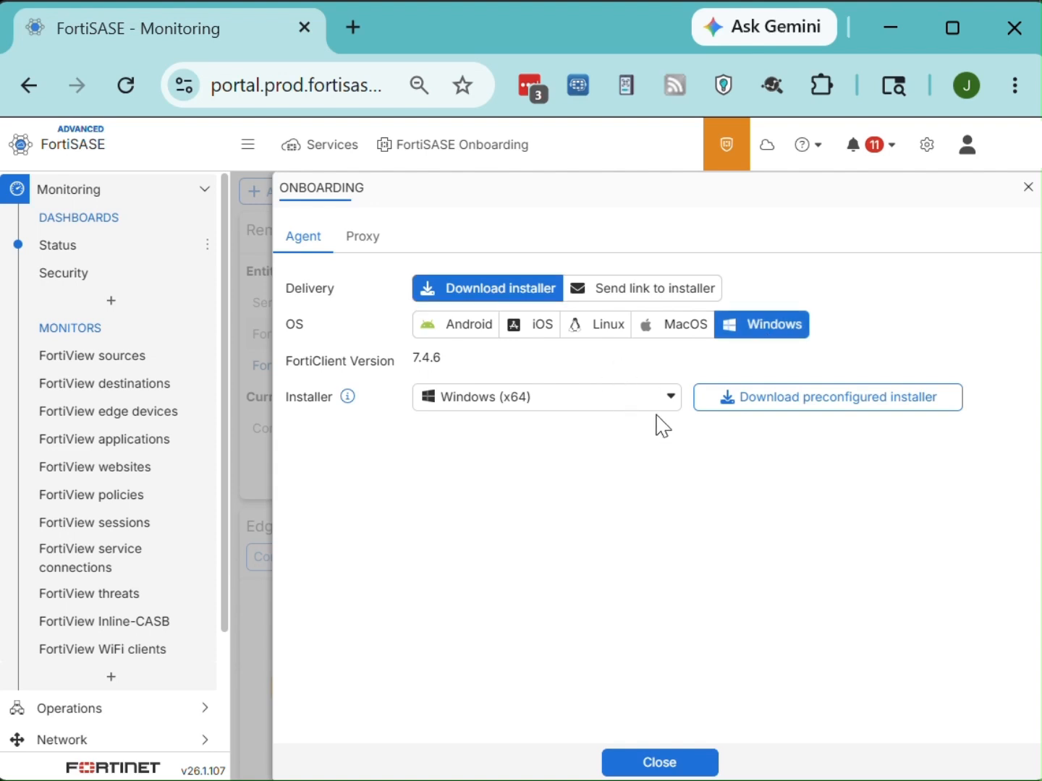
Step: Keep Windows (x64) as the installer choice
{"action": "left_click", "coordinate": [661, 406]}
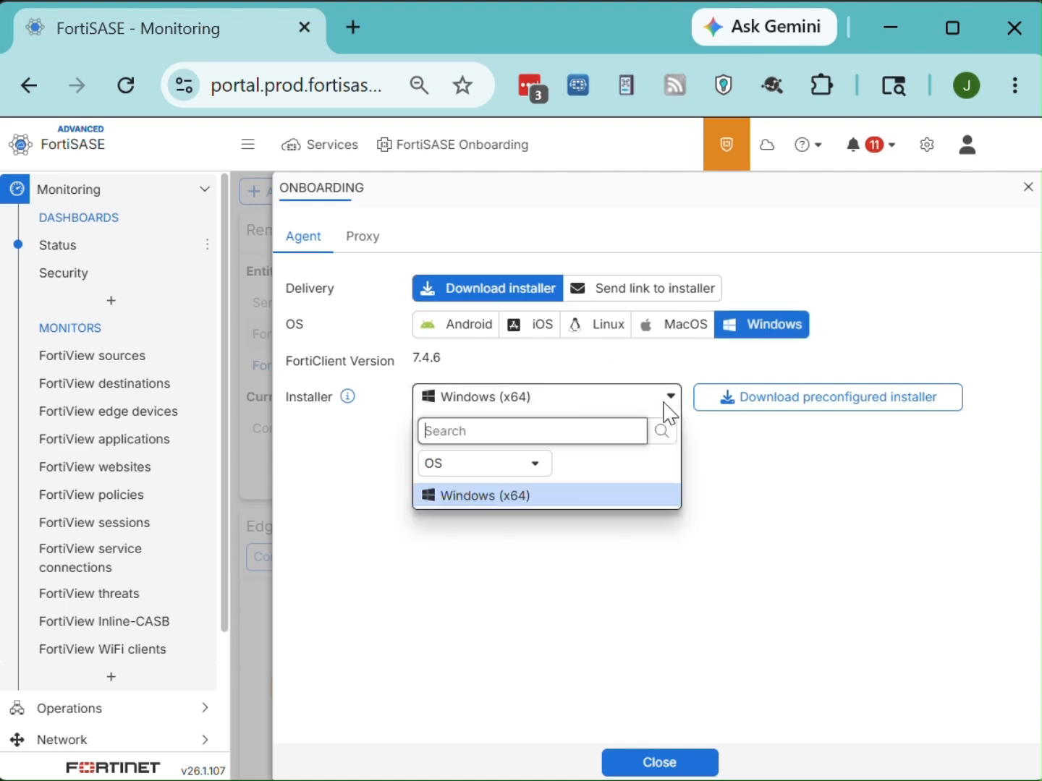
{"action": "left_click", "coordinate": [604, 506]}
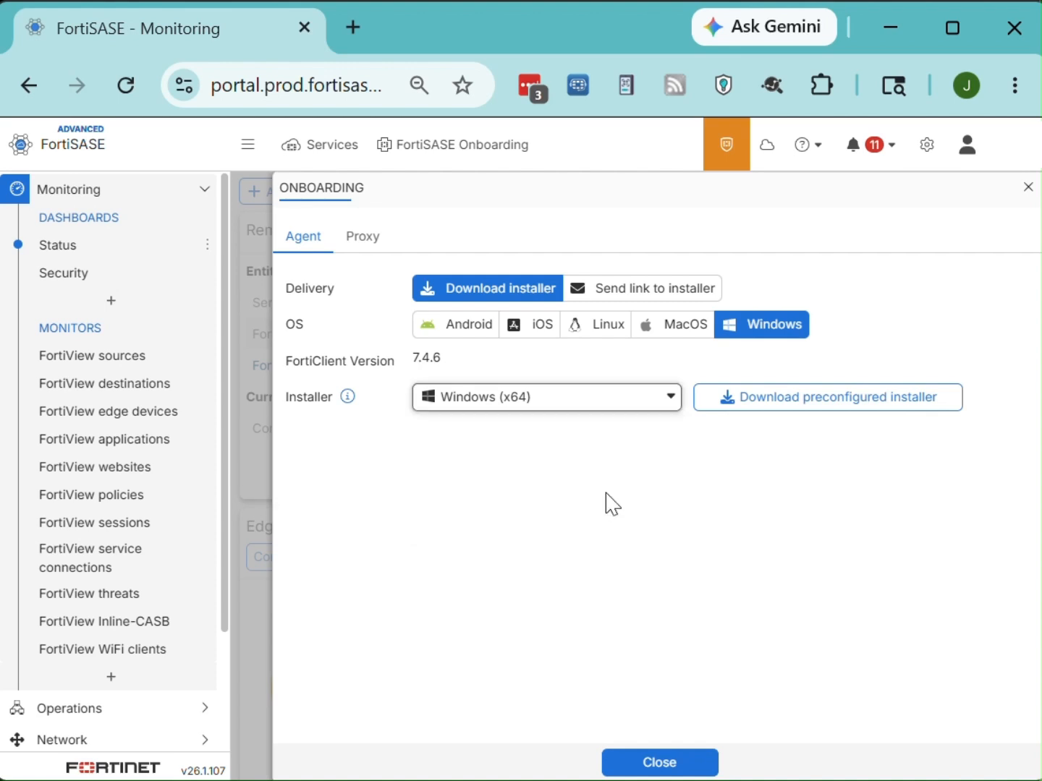
{"action": "left_click", "coordinate": [773, 403]}
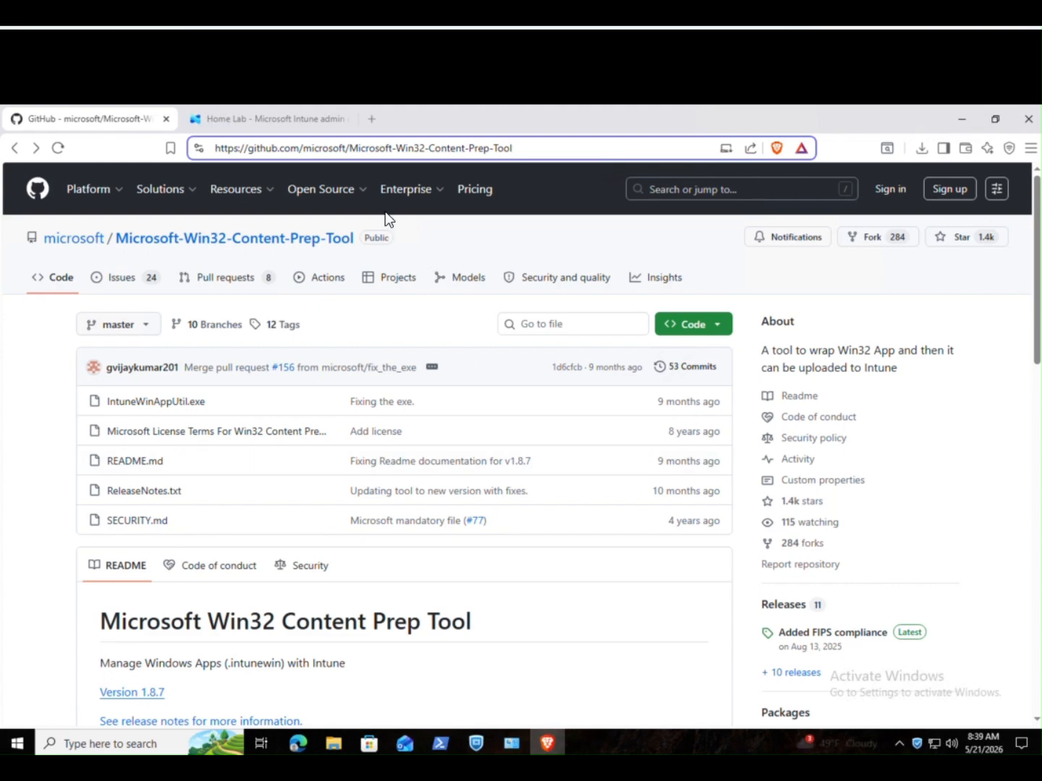
Step: From the 'Added FIPS compliance' release, save the v1.8.7 source code zip to Downloads and show it in its folder
{"action": "left_click", "coordinate": [851, 636]}
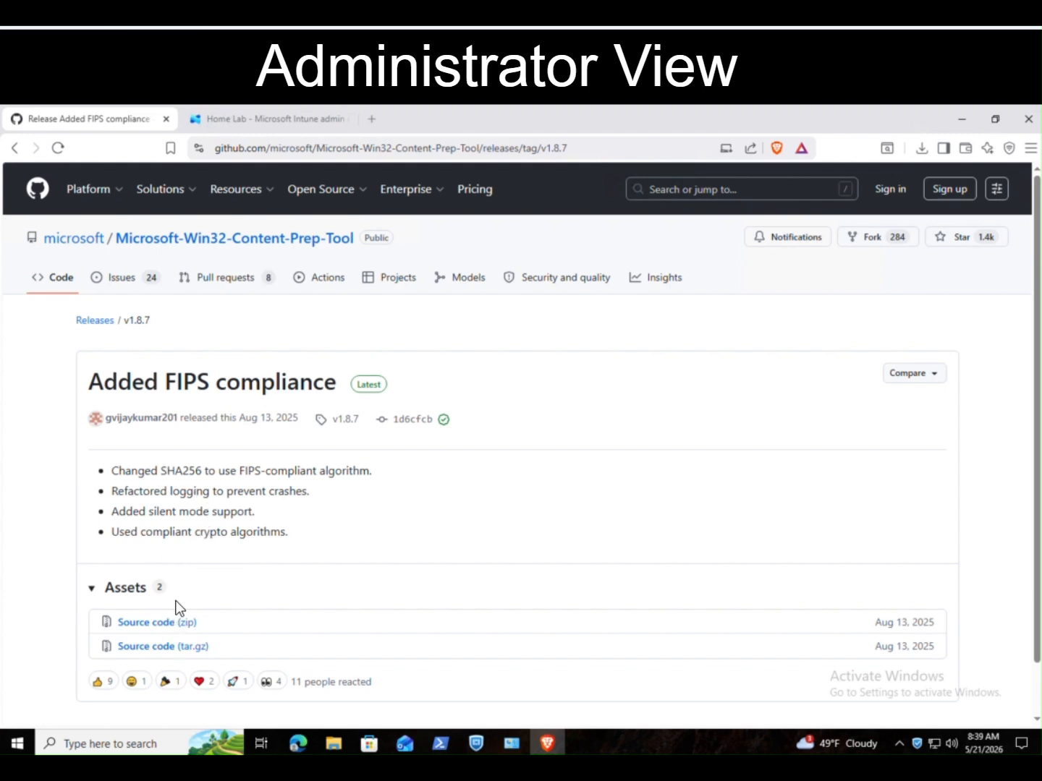
{"action": "left_click", "coordinate": [174, 627]}
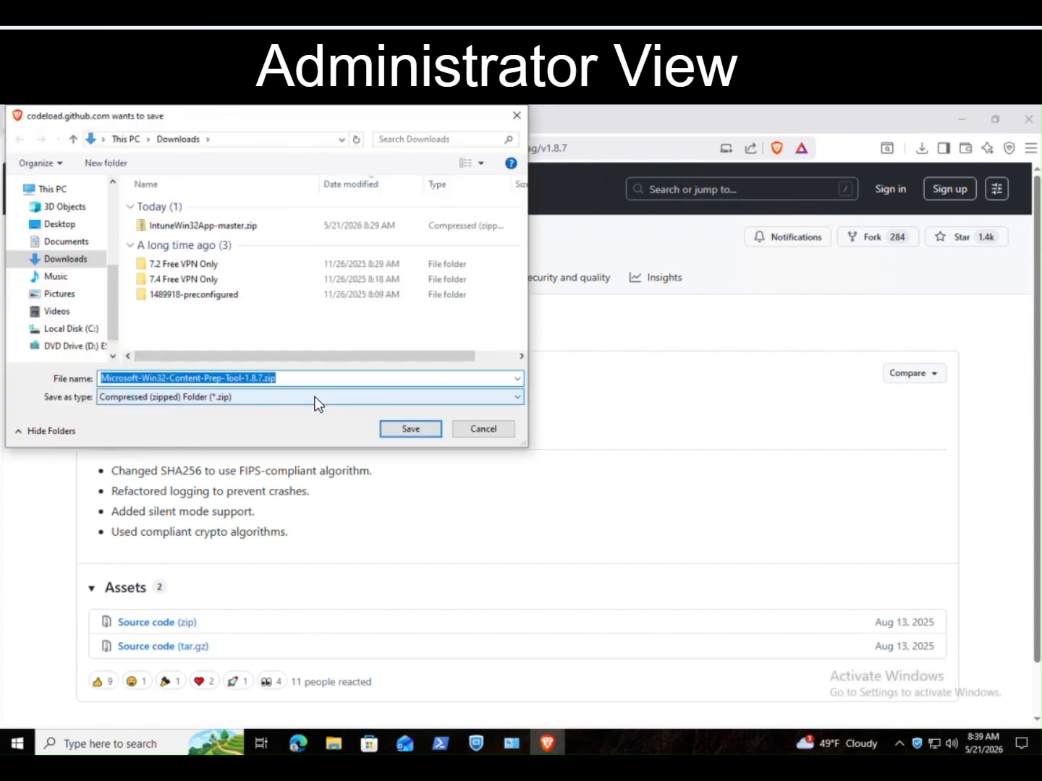
{"action": "left_click", "coordinate": [414, 427]}
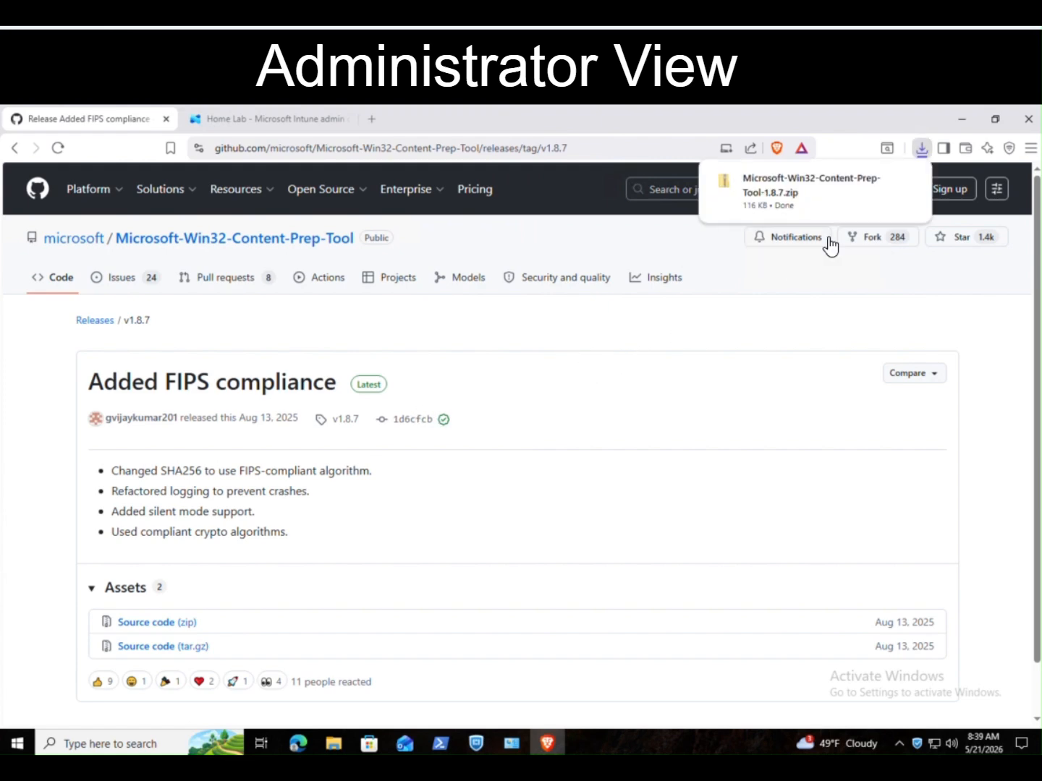
{"action": "mouse_move", "coordinate": [836, 213]}
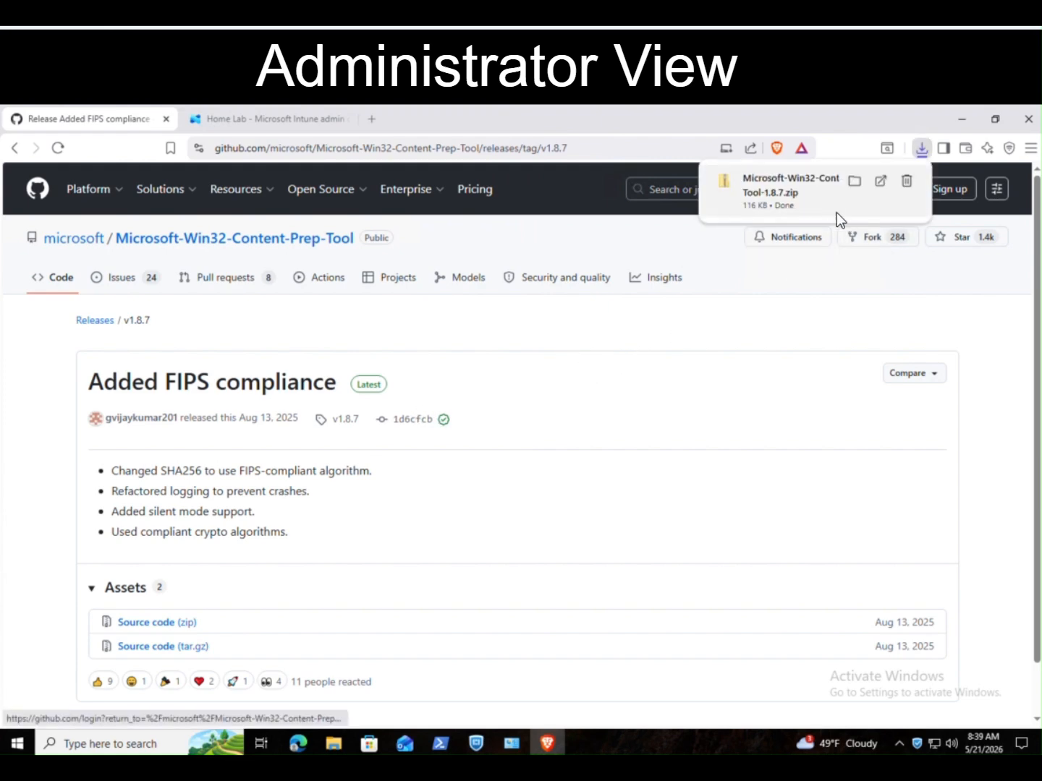
{"action": "left_click", "coordinate": [855, 180]}
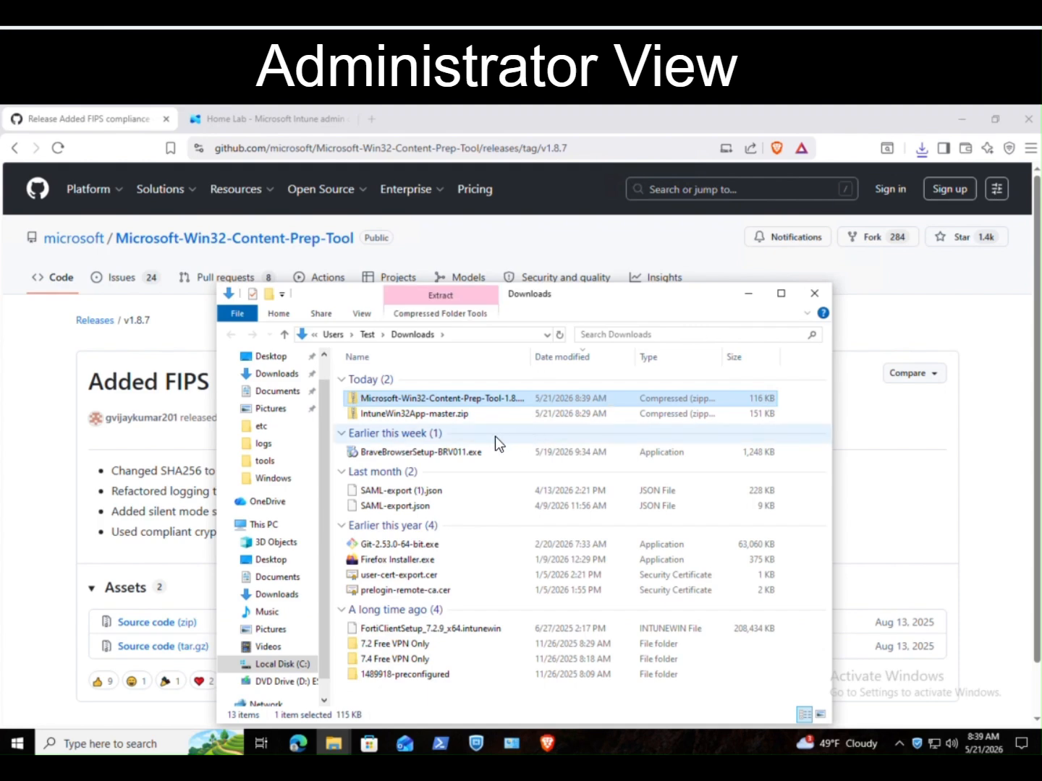
Step: Inspect the five tool files inside the downloaded zip, then set that window aside
{"action": "double_click", "coordinate": [476, 399]}
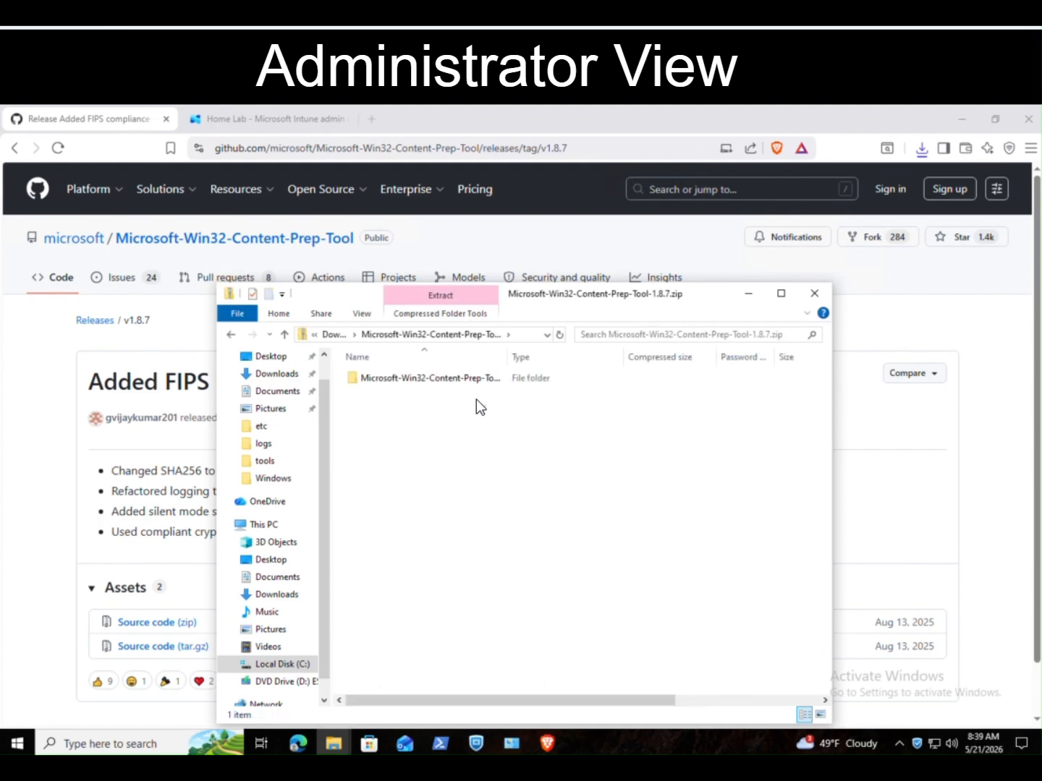
{"action": "double_click", "coordinate": [476, 377]}
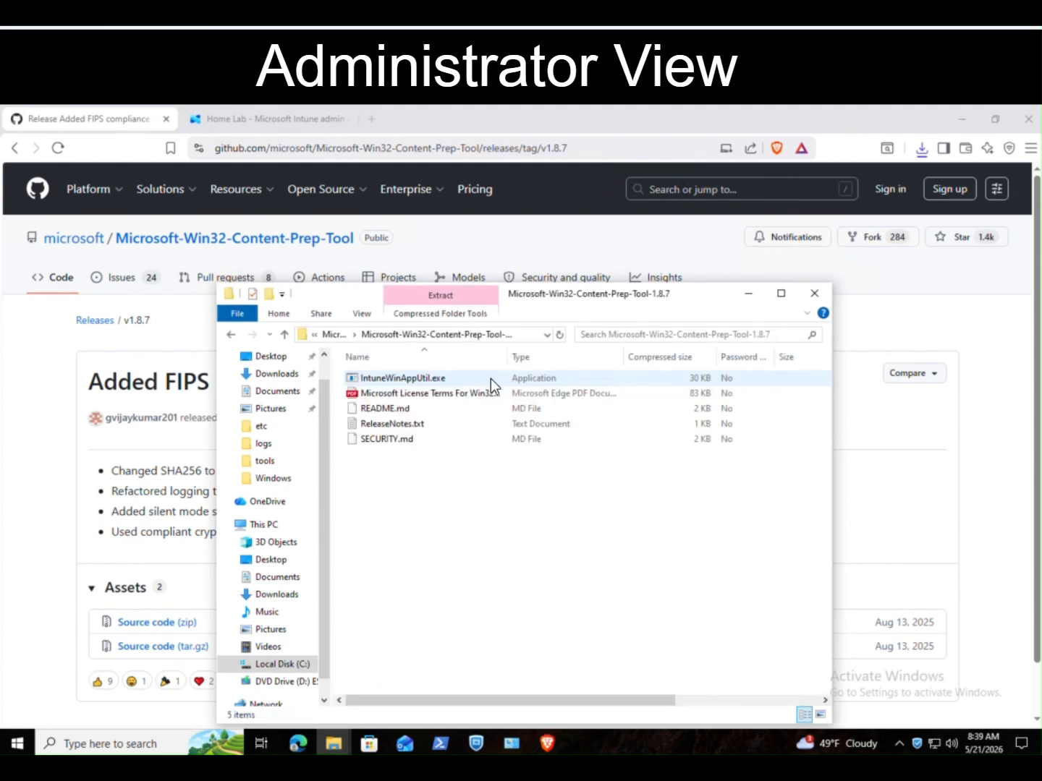
{"action": "left_click_drag", "start_coordinate": [498, 484], "coordinate": [380, 362]}
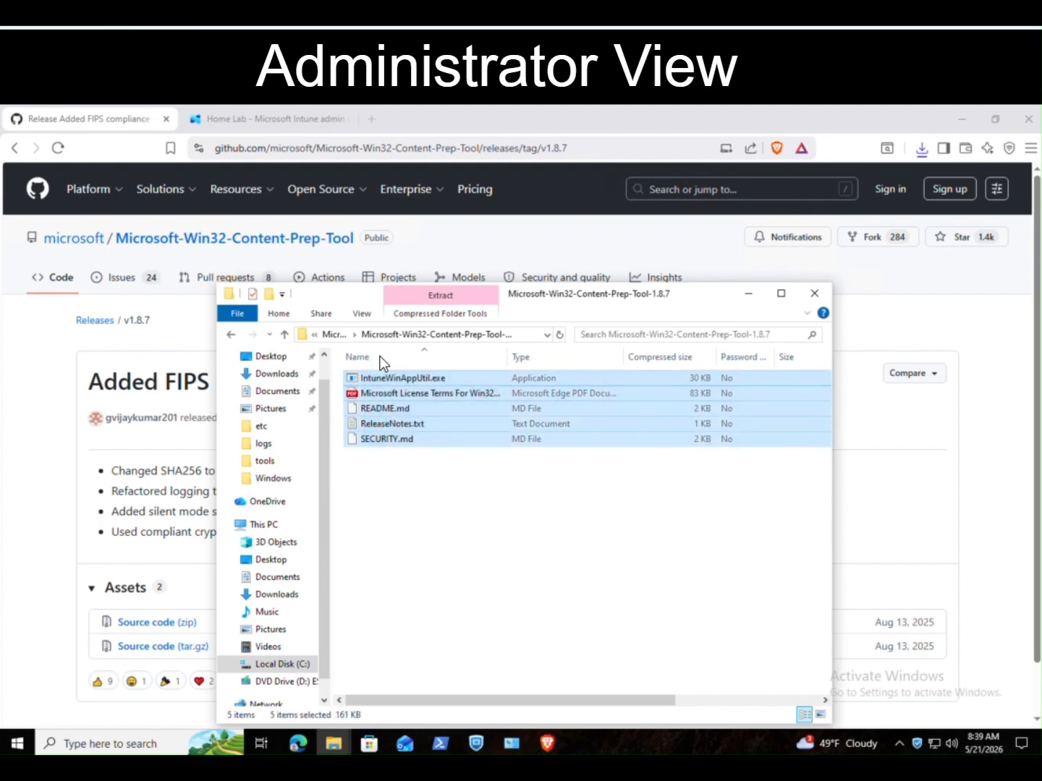
{"action": "left_click", "coordinate": [750, 292]}
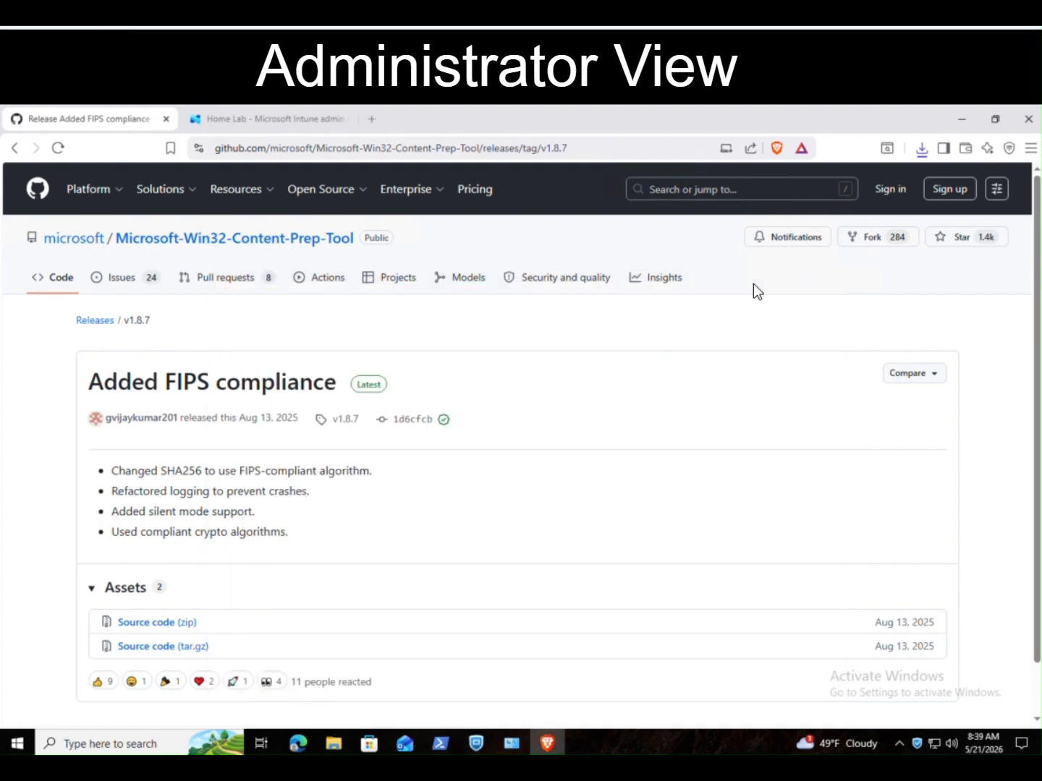
Step: Bring up C:\tools holding forticlientsetup_7.4.6_x64.exe and IntuneWinAppUtil.exe, then switch to the administrator PowerShell
{"action": "left_click", "coordinate": [350, 741]}
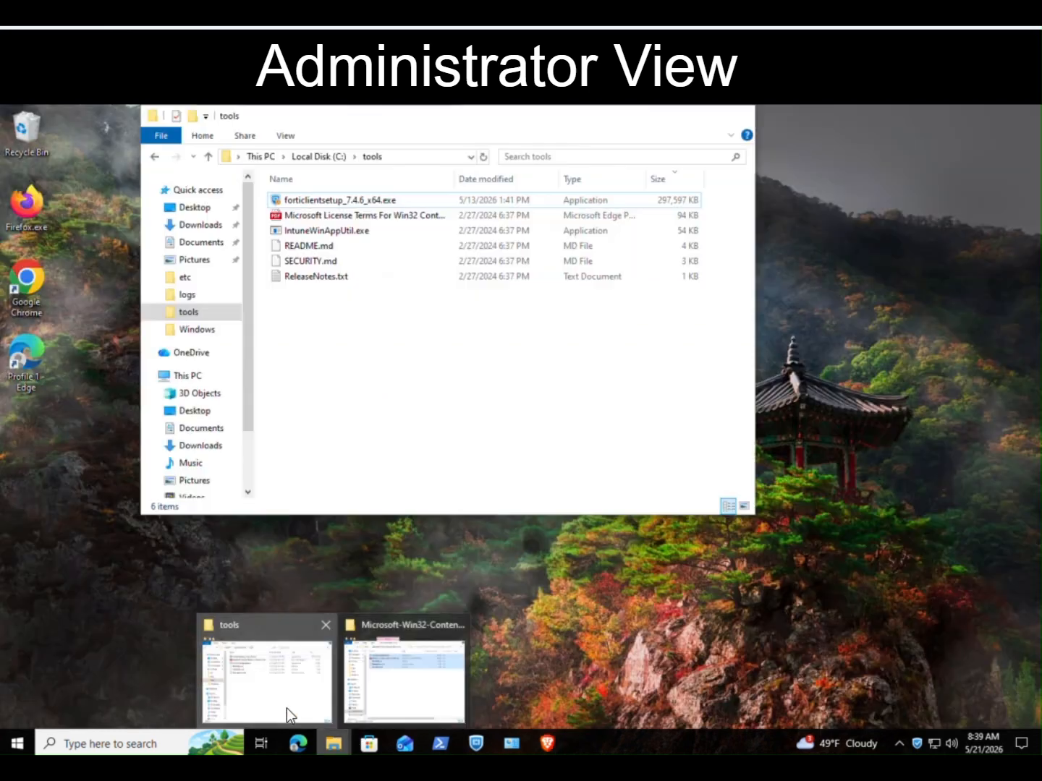
{"action": "left_click", "coordinate": [287, 708]}
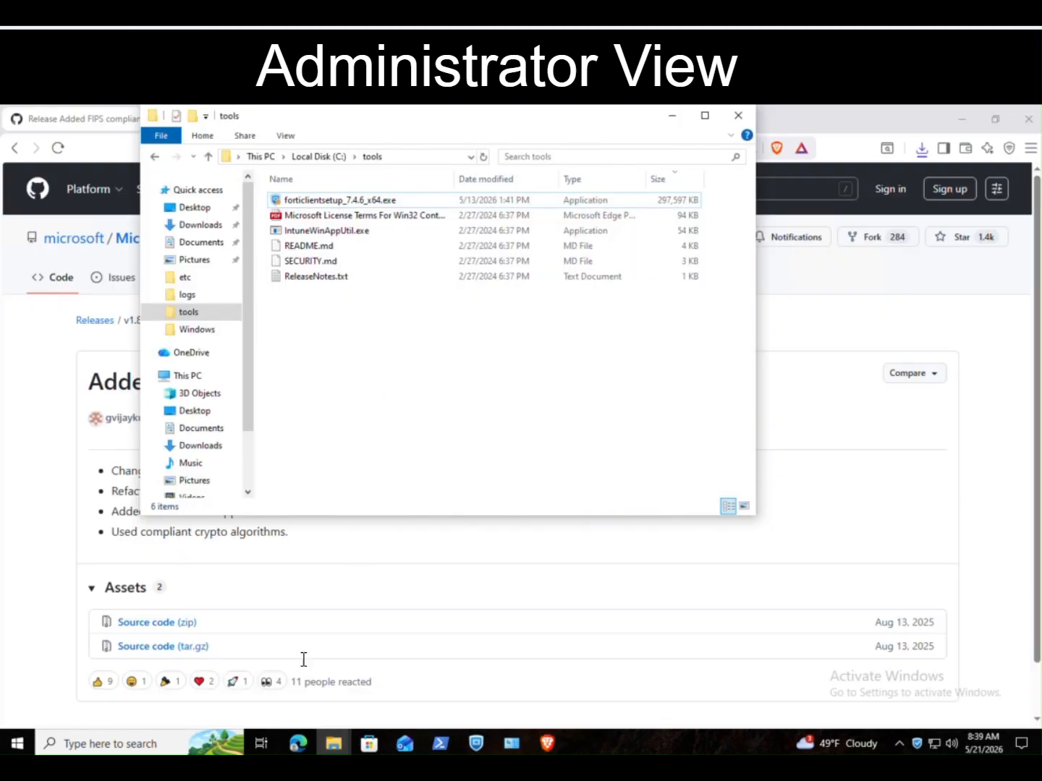
{"action": "left_click", "coordinate": [382, 207]}
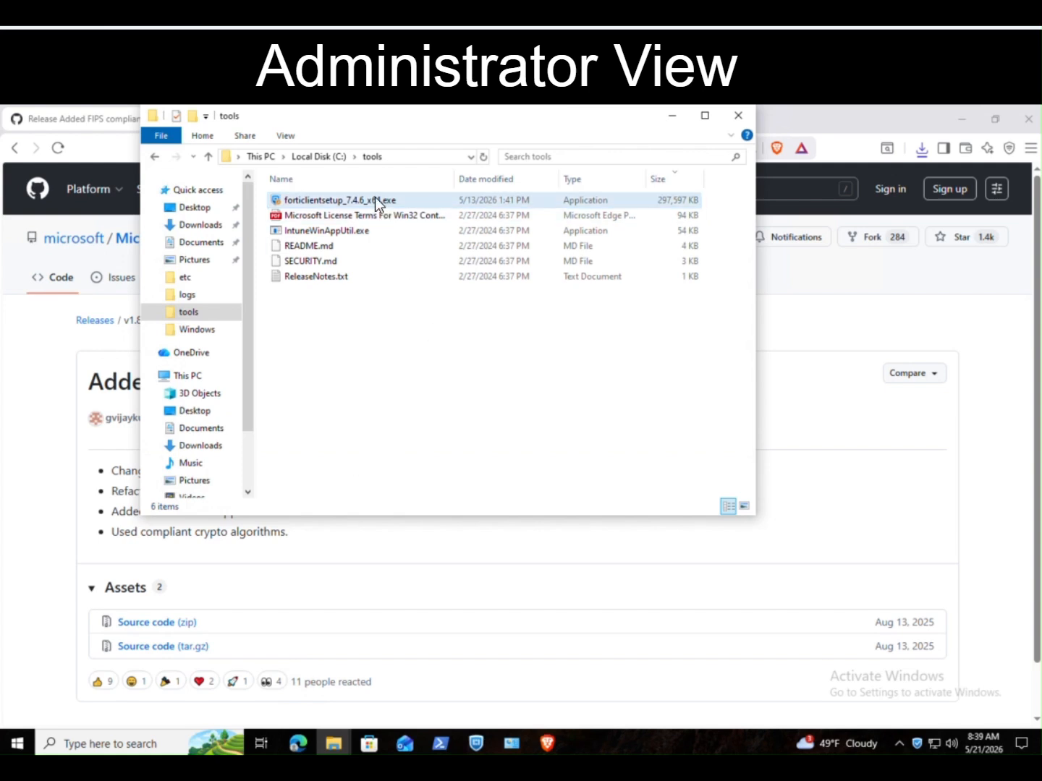
{"action": "left_click", "coordinate": [375, 198]}
{"action": "left_click", "coordinate": [353, 231]}
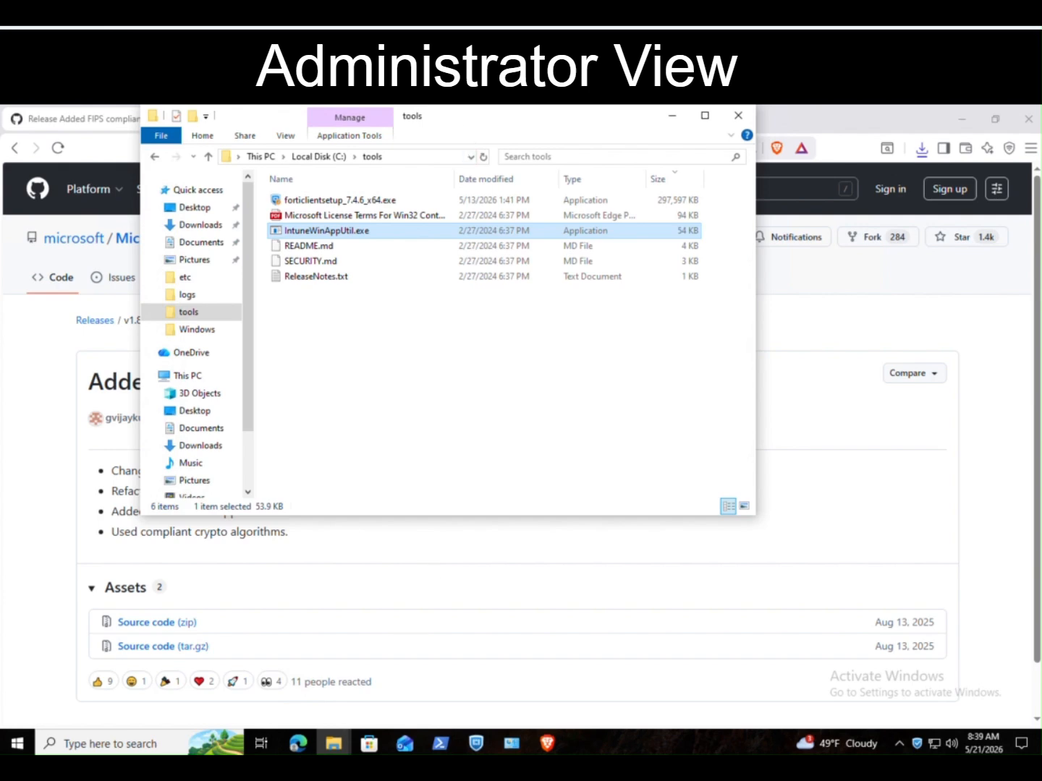
{"action": "left_click", "coordinate": [397, 163]}
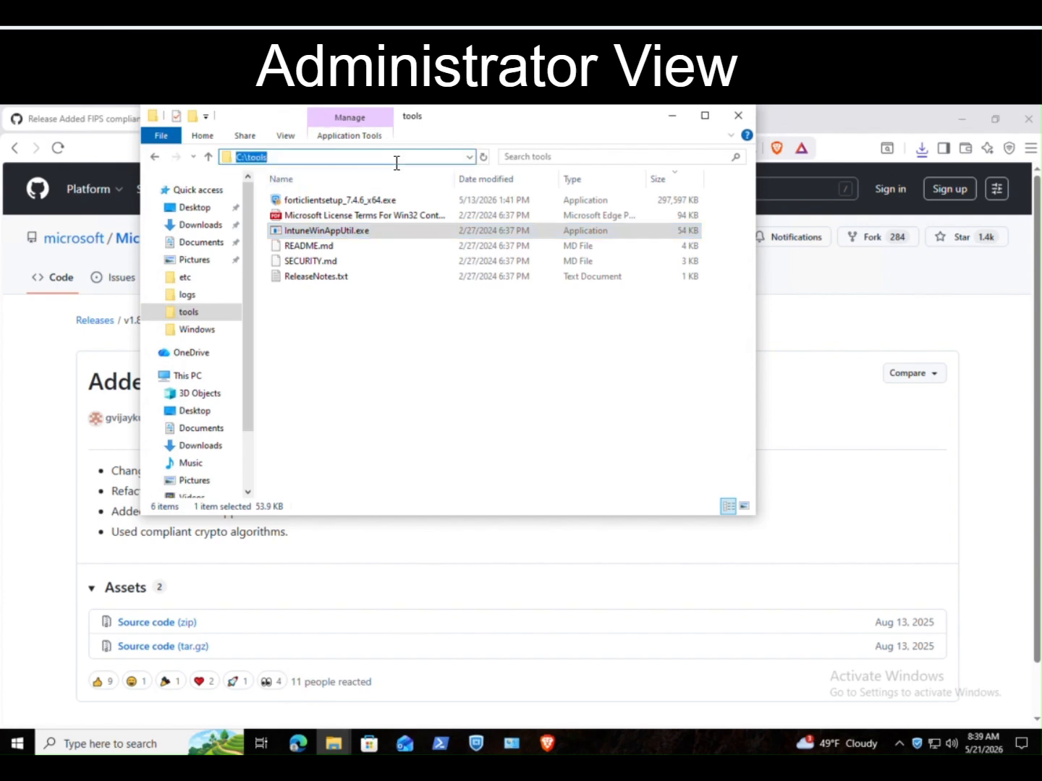
{"action": "left_click", "coordinate": [440, 743]}
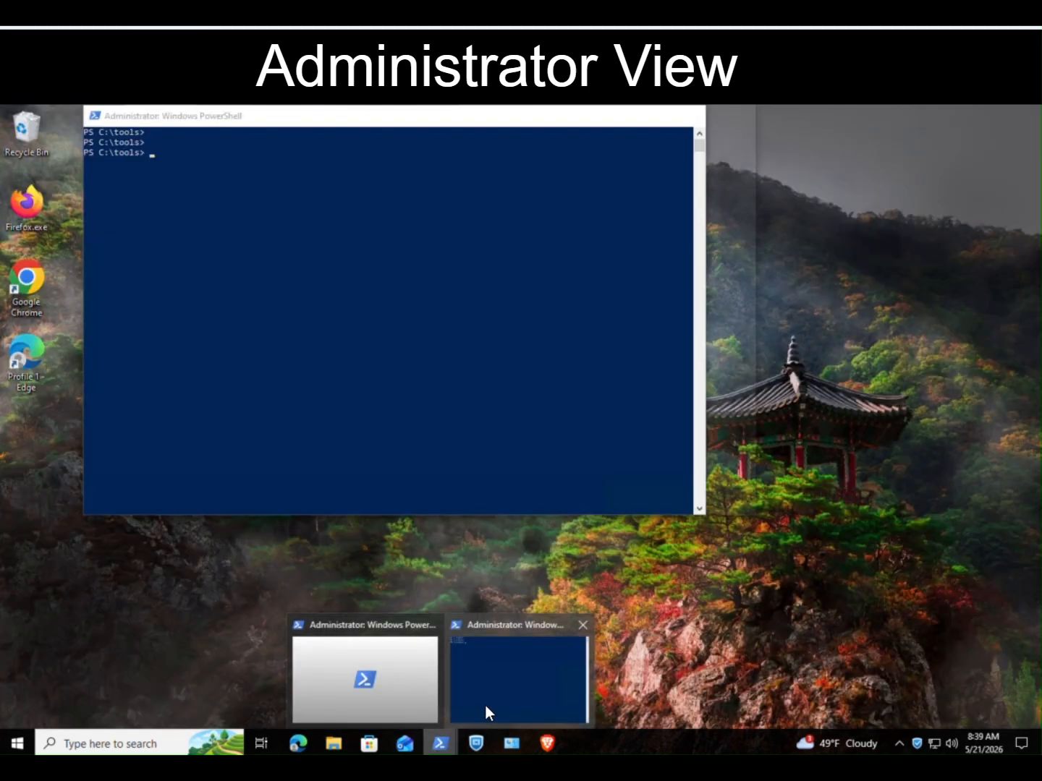
{"action": "left_click", "coordinate": [484, 704]}
Step: Run IntuneWinAppUtil.exe with source folder c:\tools and setup file forticlientsetup_7.4.6_x64.exe
{"action": "type", "text": ".\\IntuneWinAppUtil.exe"}
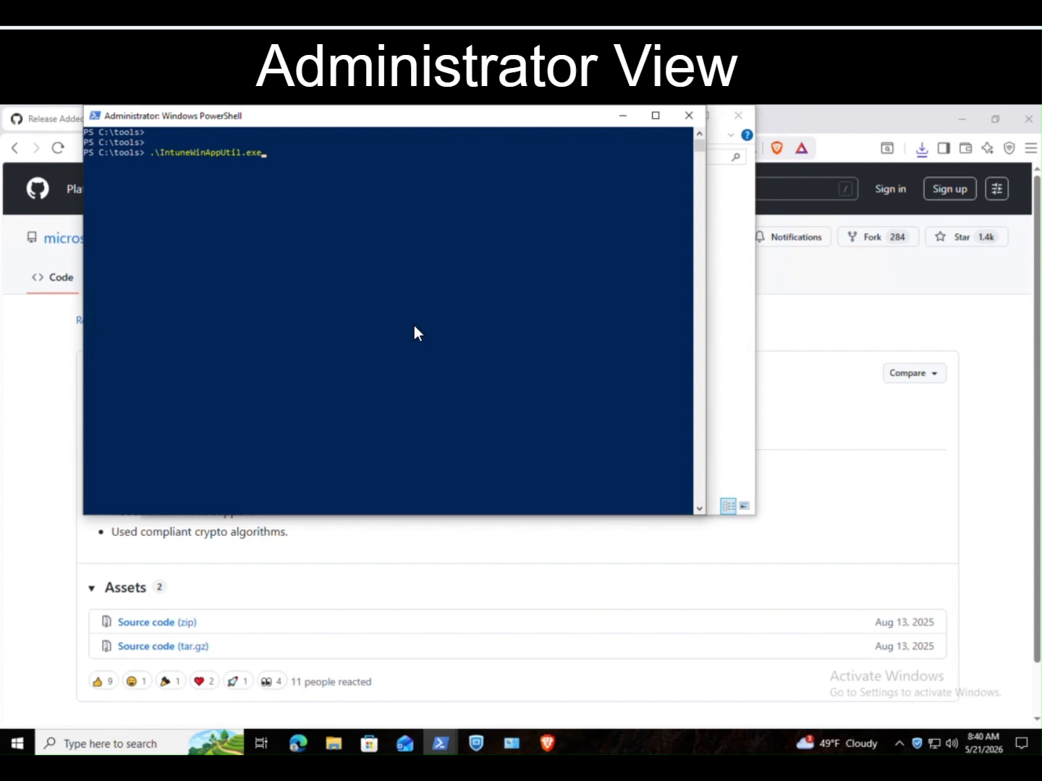
{"action": "key", "text": "Return"}
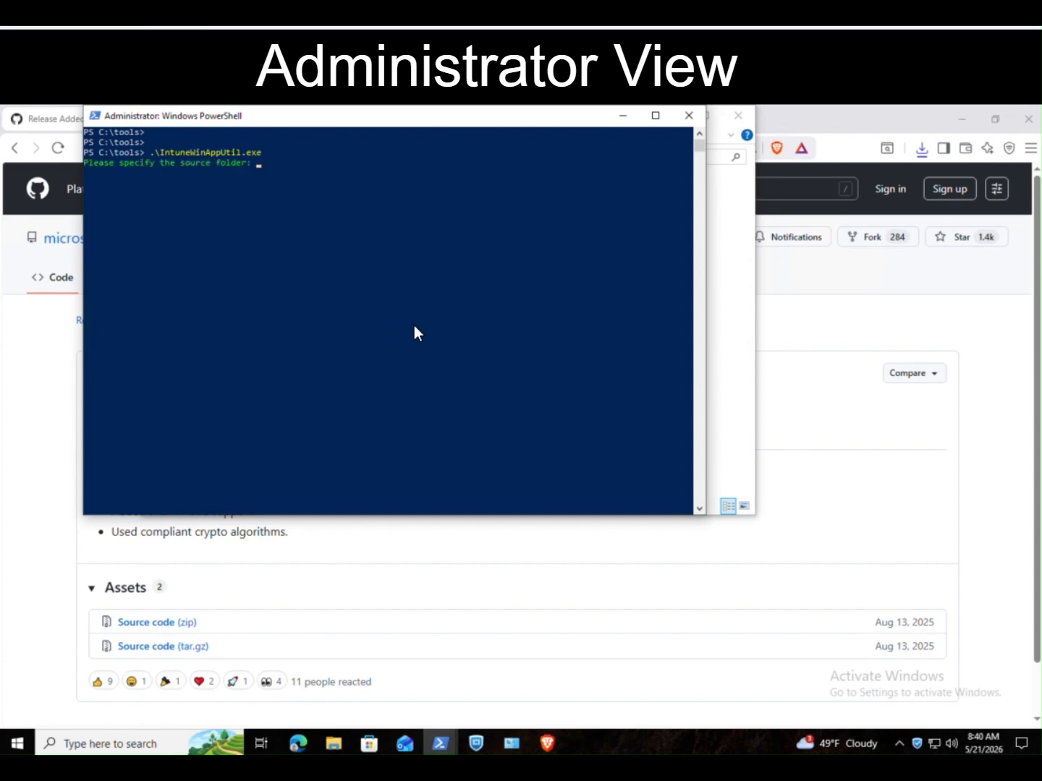
{"action": "type", "text": "n"}
{"action": "key", "text": "Up"}
{"action": "key", "text": "Up"}
{"action": "key", "text": "Return"}
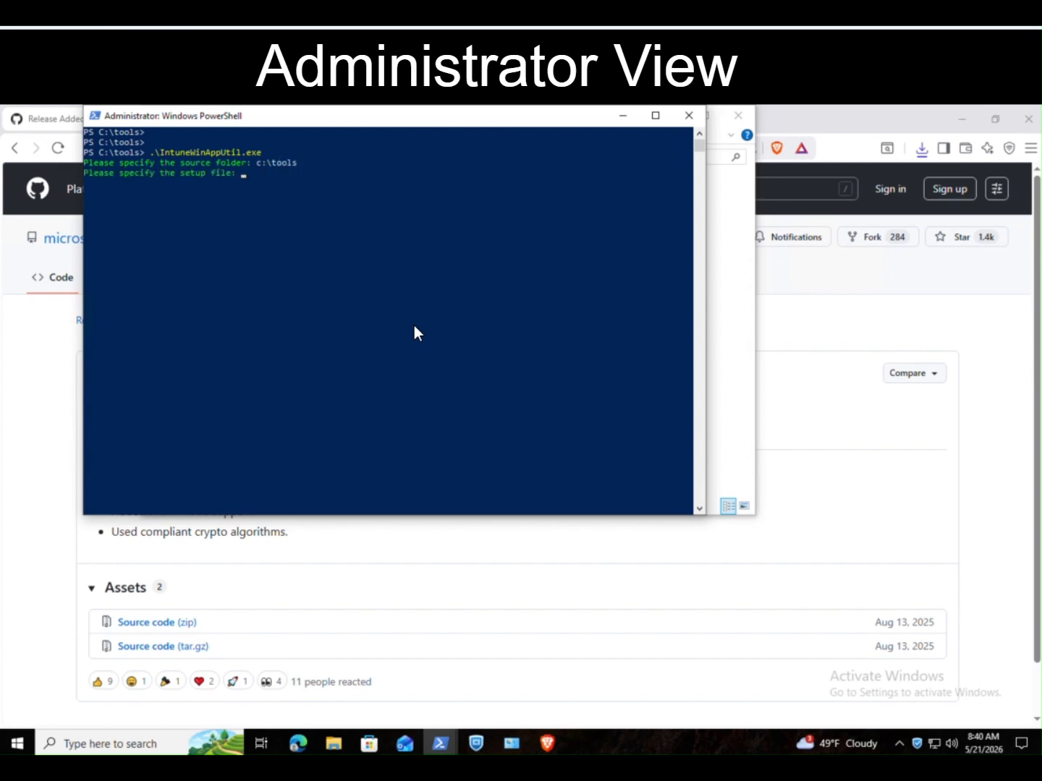
{"action": "key", "text": "Up"}
Step: Set output folder c:\tools, skip the catalog folder, and let packaging finish
{"action": "key", "text": "Up"}
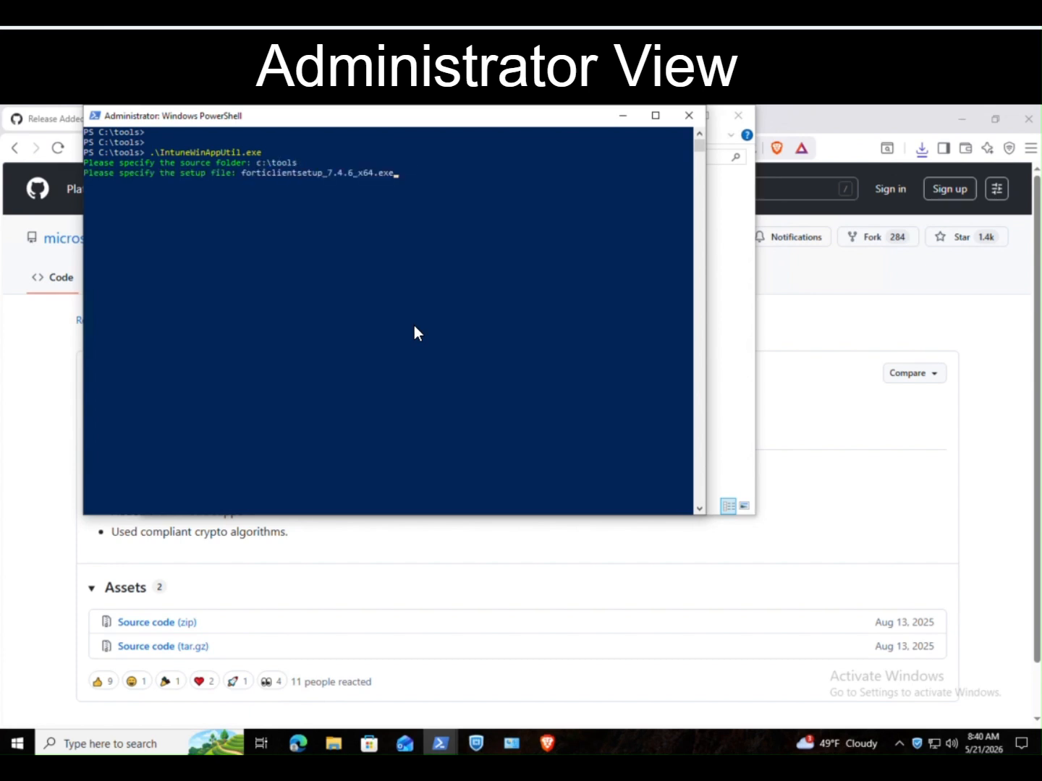
{"action": "key", "text": "Return"}
{"action": "key", "text": "Up"}
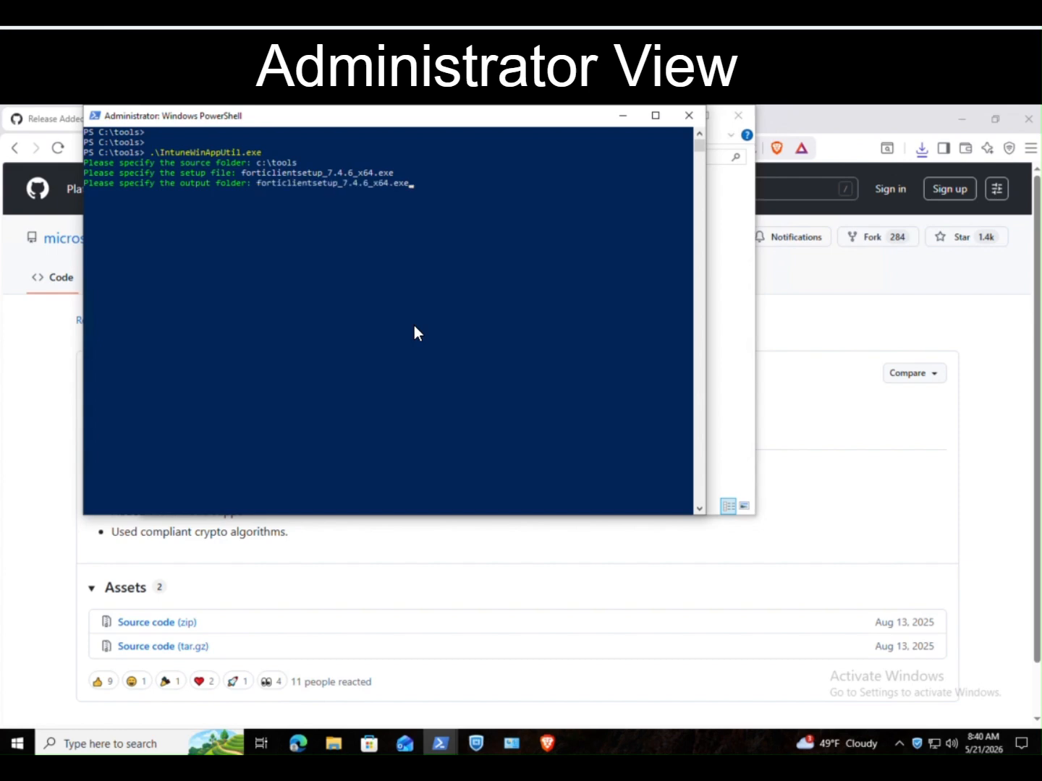
{"action": "key", "text": "Up"}
{"action": "key", "text": "Return"}
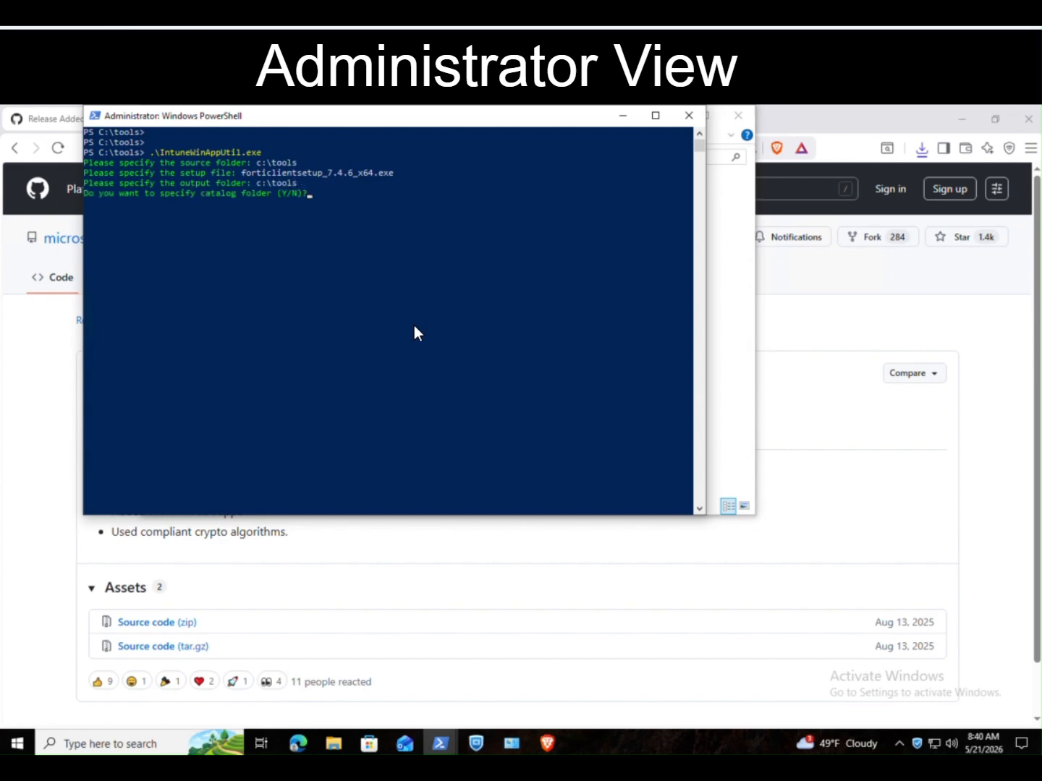
{"action": "type", "text": "n"}
{"action": "key", "text": "Return"}
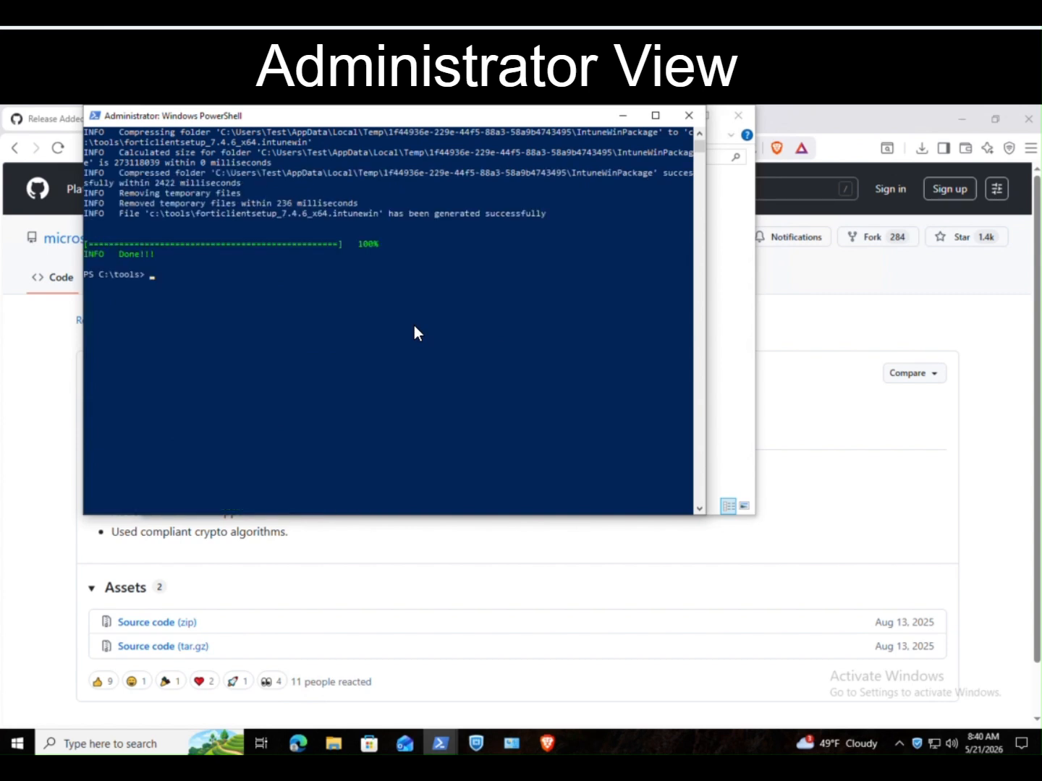
{"action": "key", "text": "Return"}
{"action": "key", "text": "Return"}
{"action": "left_click", "coordinate": [608, 119]}
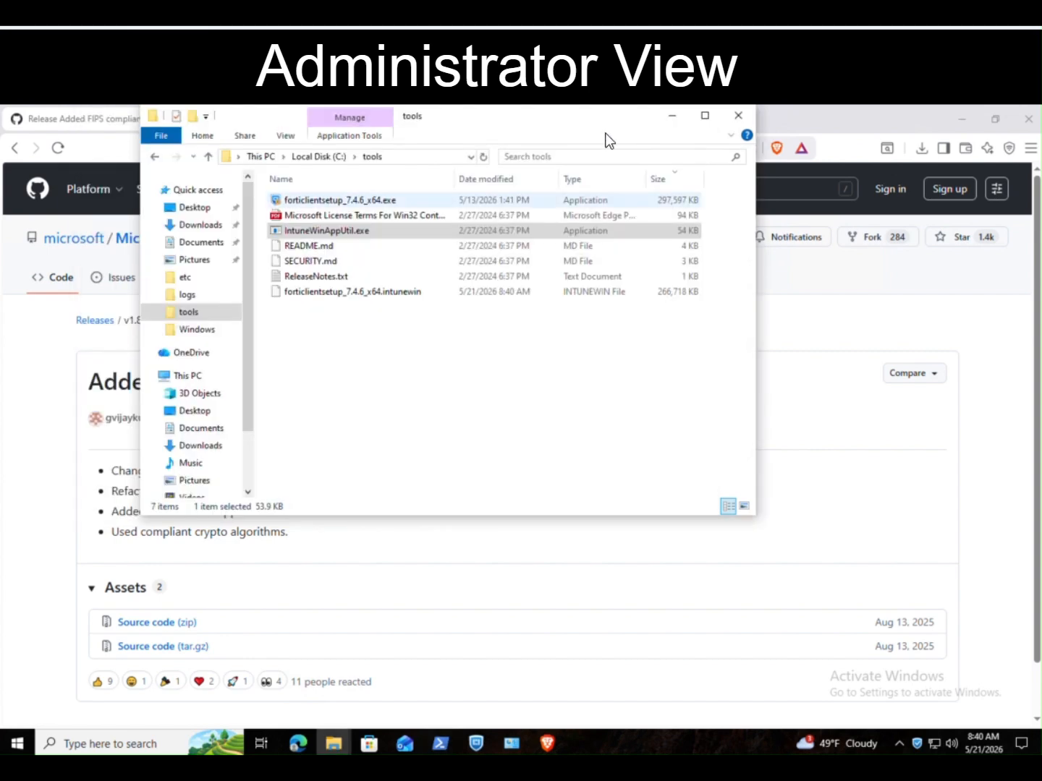
Step: Check the size of forticlientsetup_7.4.6_x64.intunewin in C:\tools, then return to the Intune admin center
{"action": "left_click", "coordinate": [378, 295]}
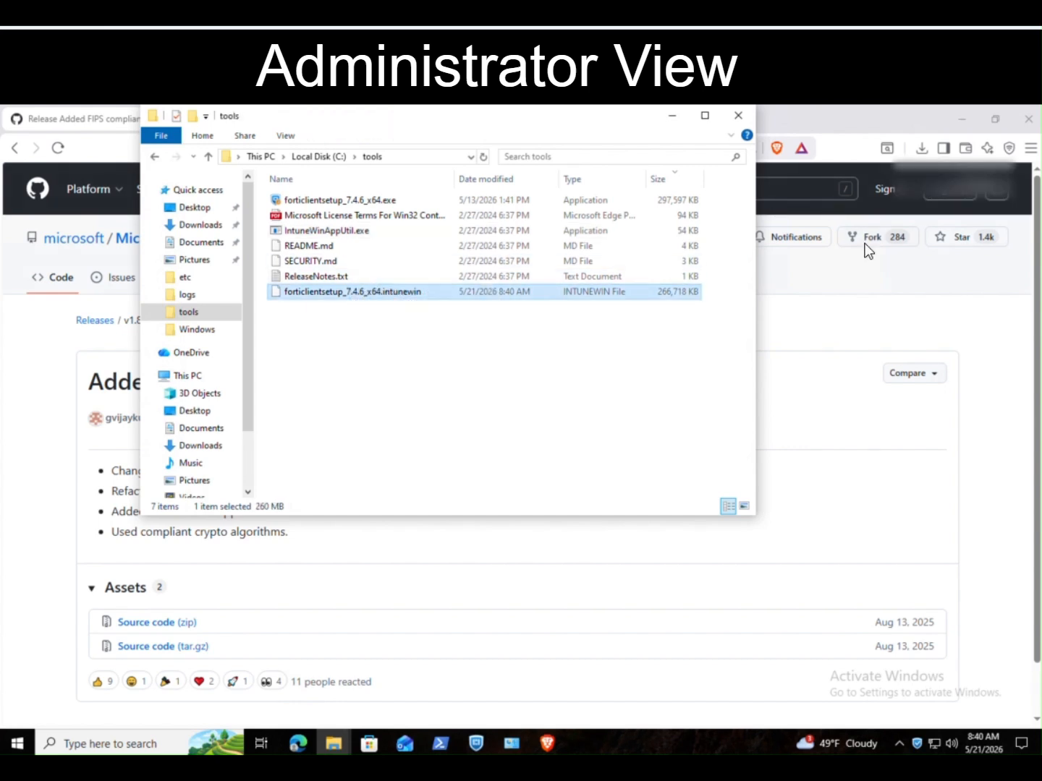
{"action": "left_click", "coordinate": [867, 279]}
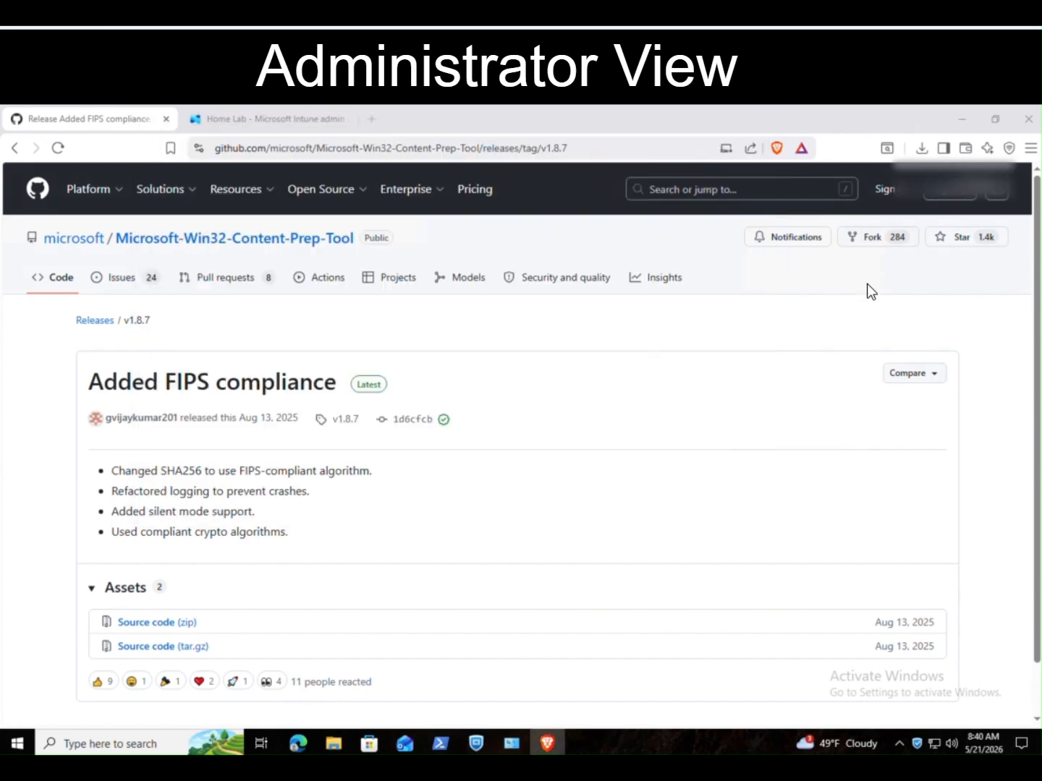
{"action": "left_click", "coordinate": [311, 129]}
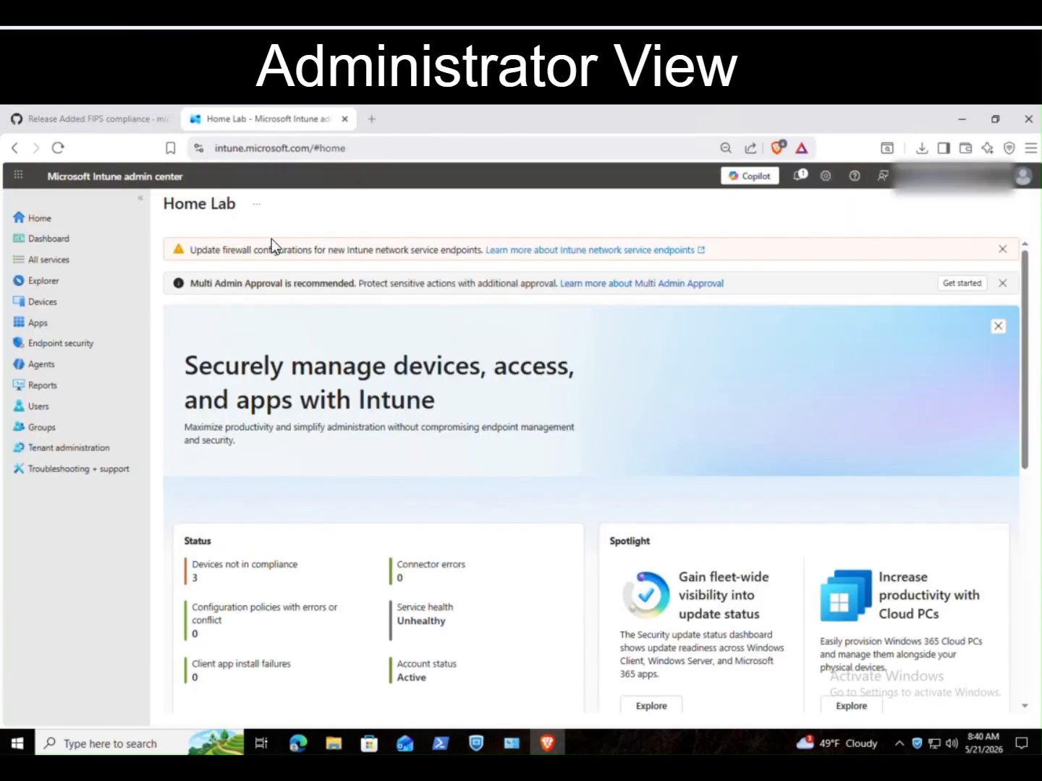
Step: Under Apps > Windows, create a new app of type Windows app (Win32)
{"action": "left_click", "coordinate": [89, 330]}
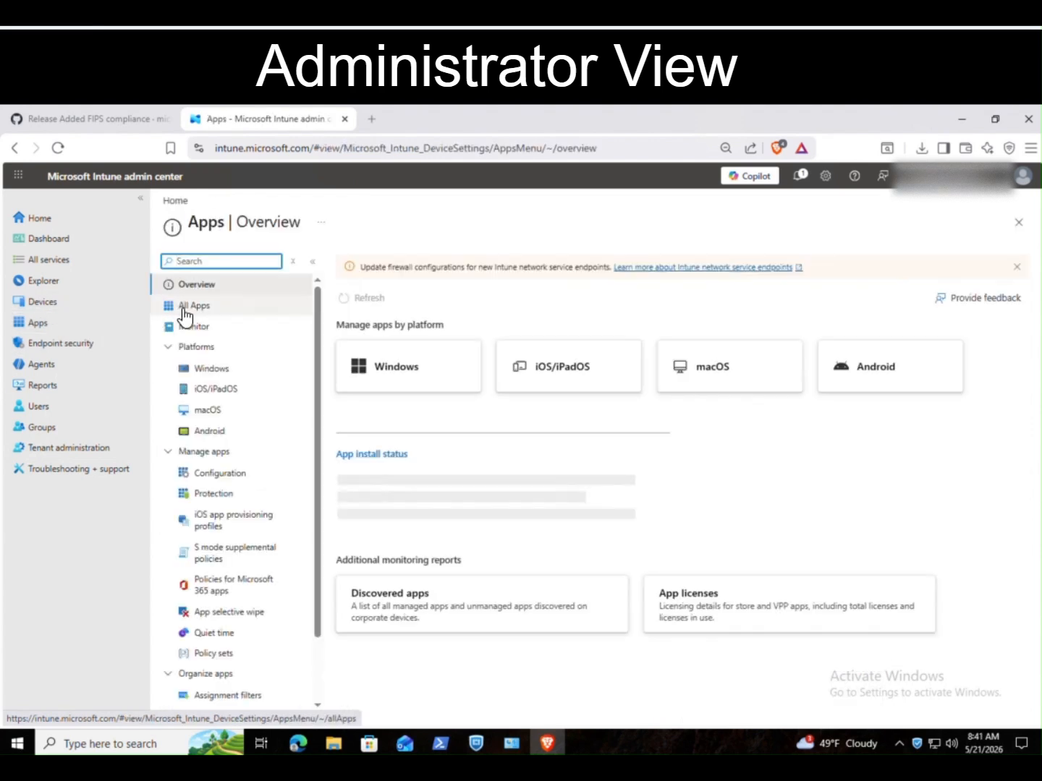
{"action": "left_click", "coordinate": [270, 370]}
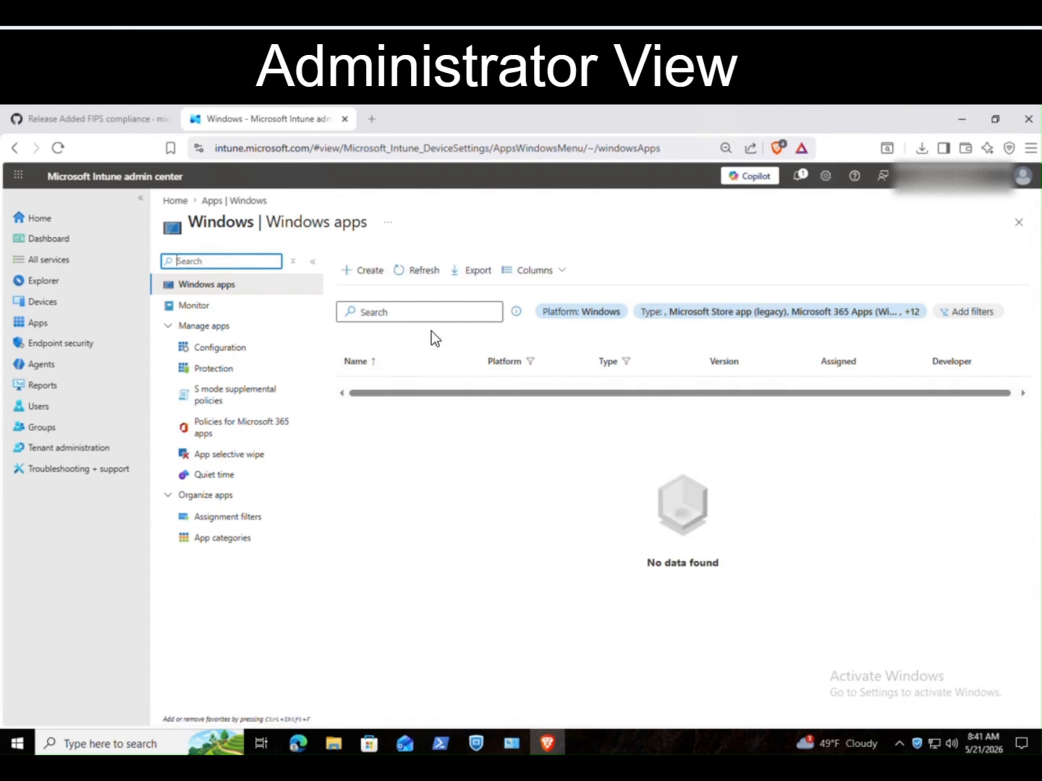
{"action": "left_click", "coordinate": [358, 278]}
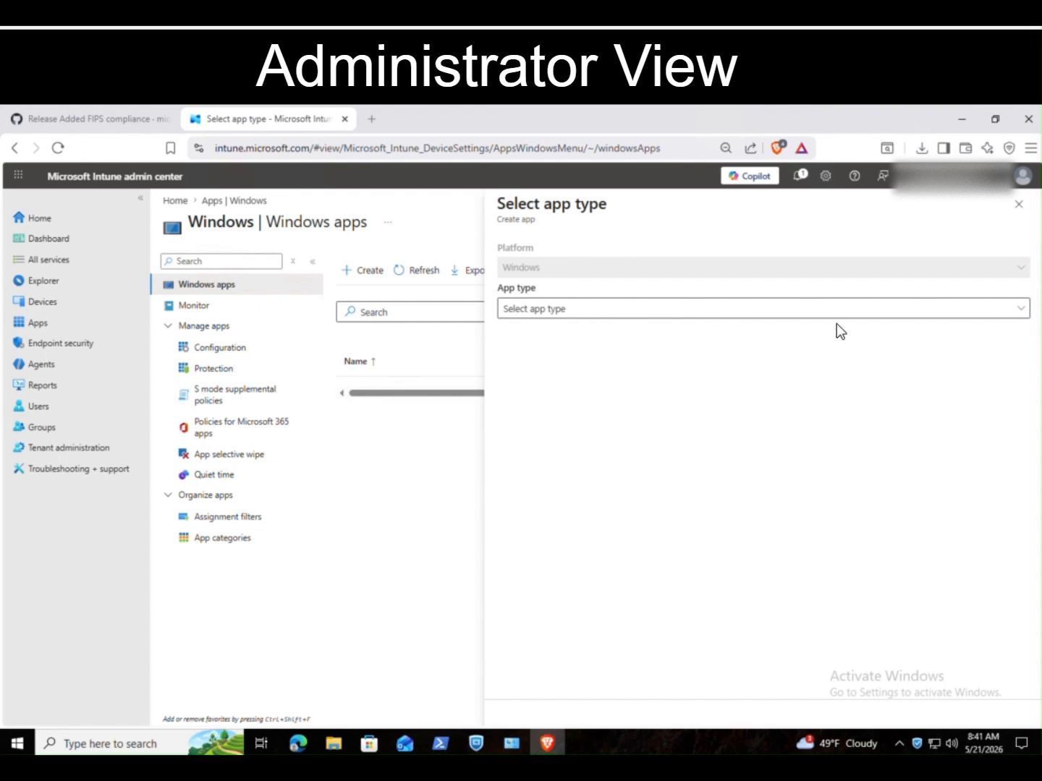
{"action": "left_click", "coordinate": [805, 318]}
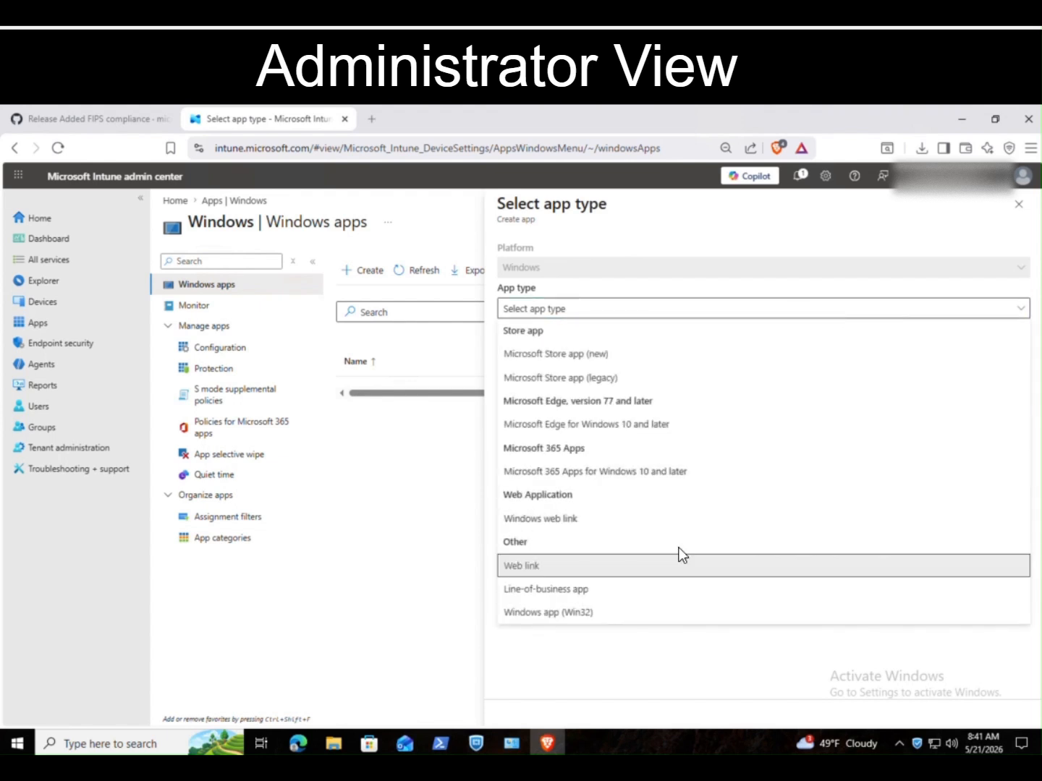
{"action": "left_click", "coordinate": [654, 620]}
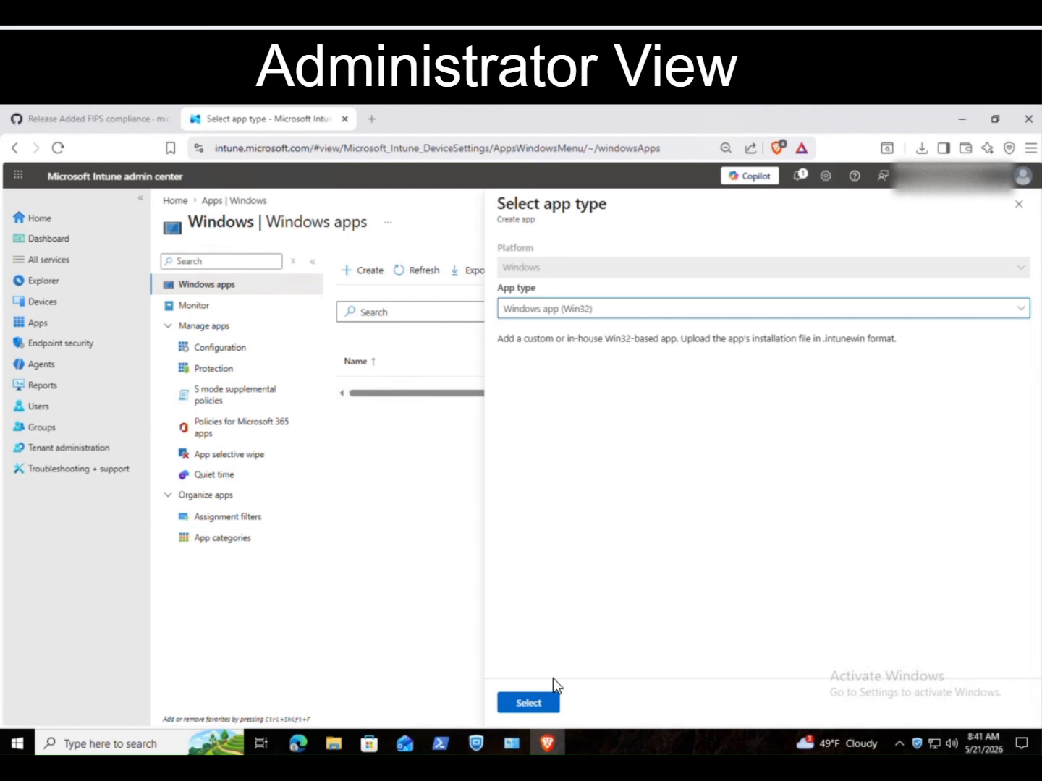
{"action": "left_click", "coordinate": [549, 703]}
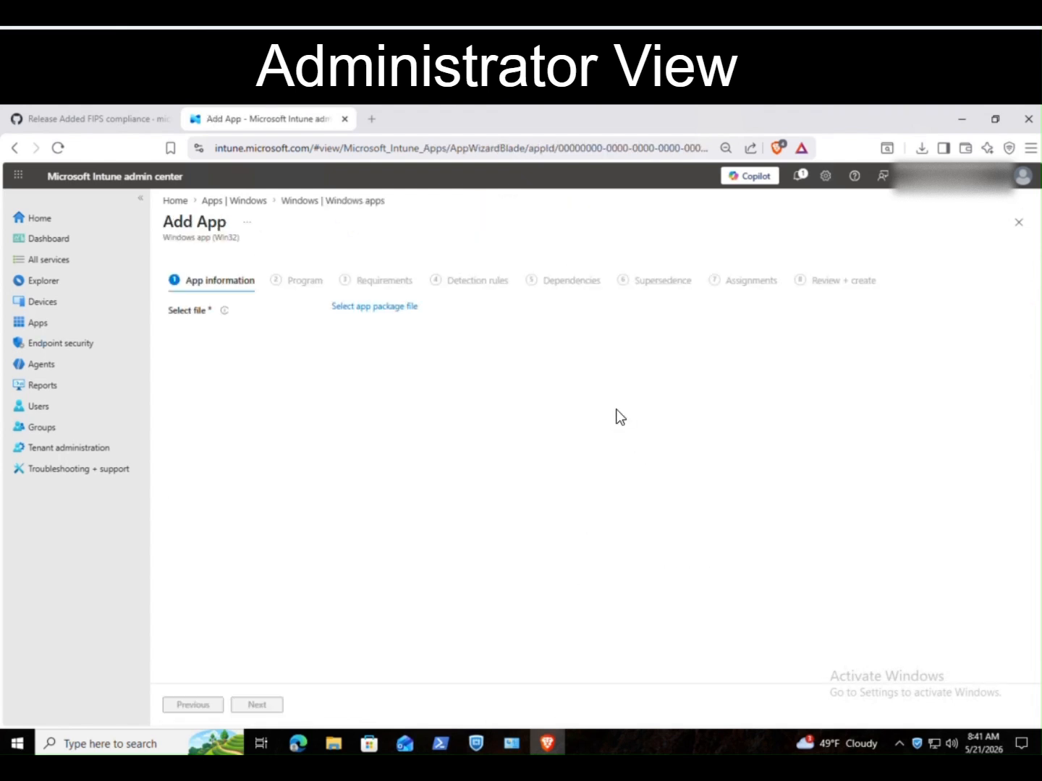
Step: Load forticlientsetup_7.4.6_x64.intunewin as the app package file
{"action": "left_click", "coordinate": [340, 307]}
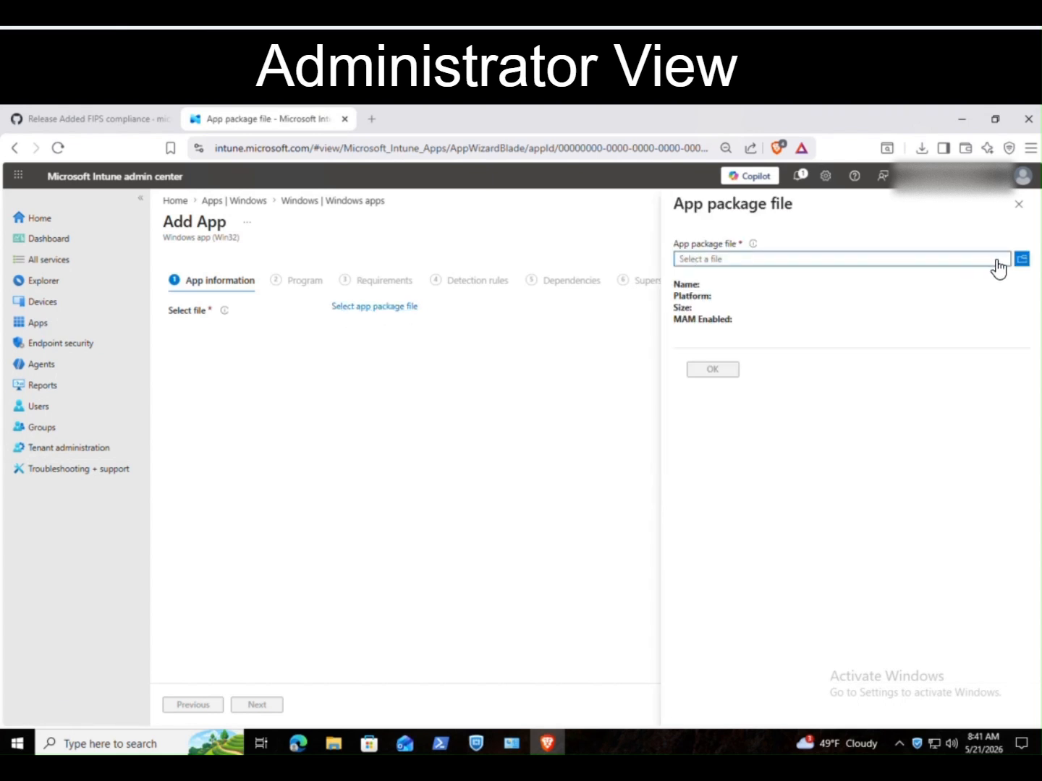
{"action": "left_click", "coordinate": [1019, 260]}
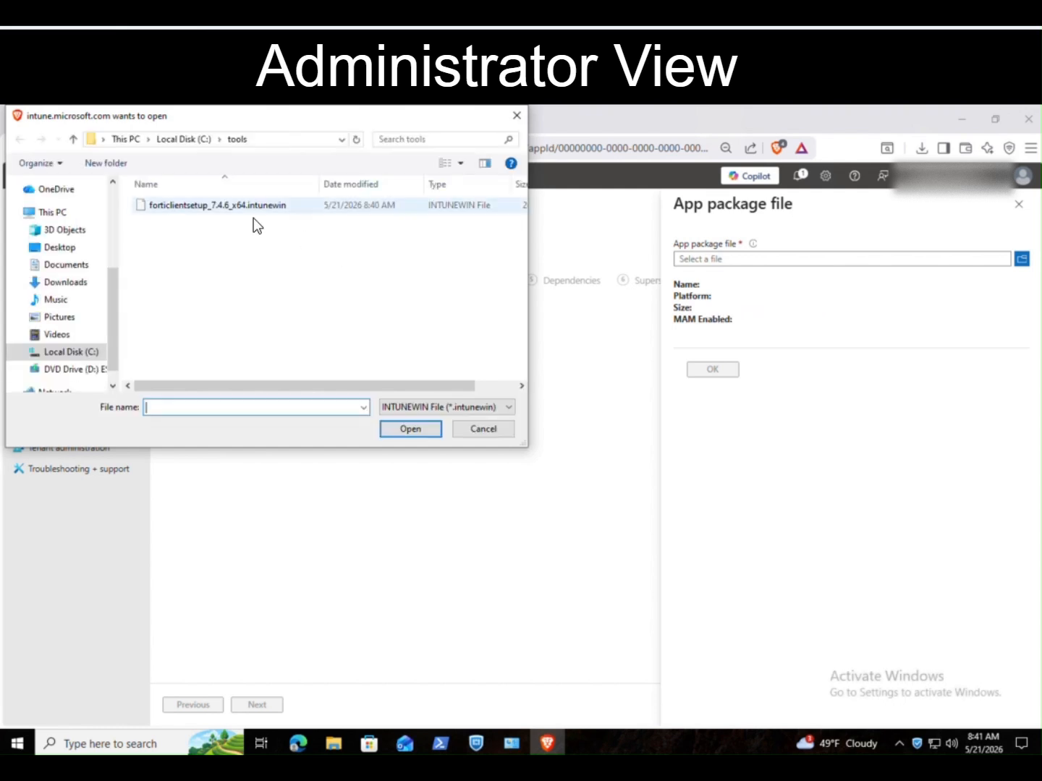
{"action": "double_click", "coordinate": [241, 207]}
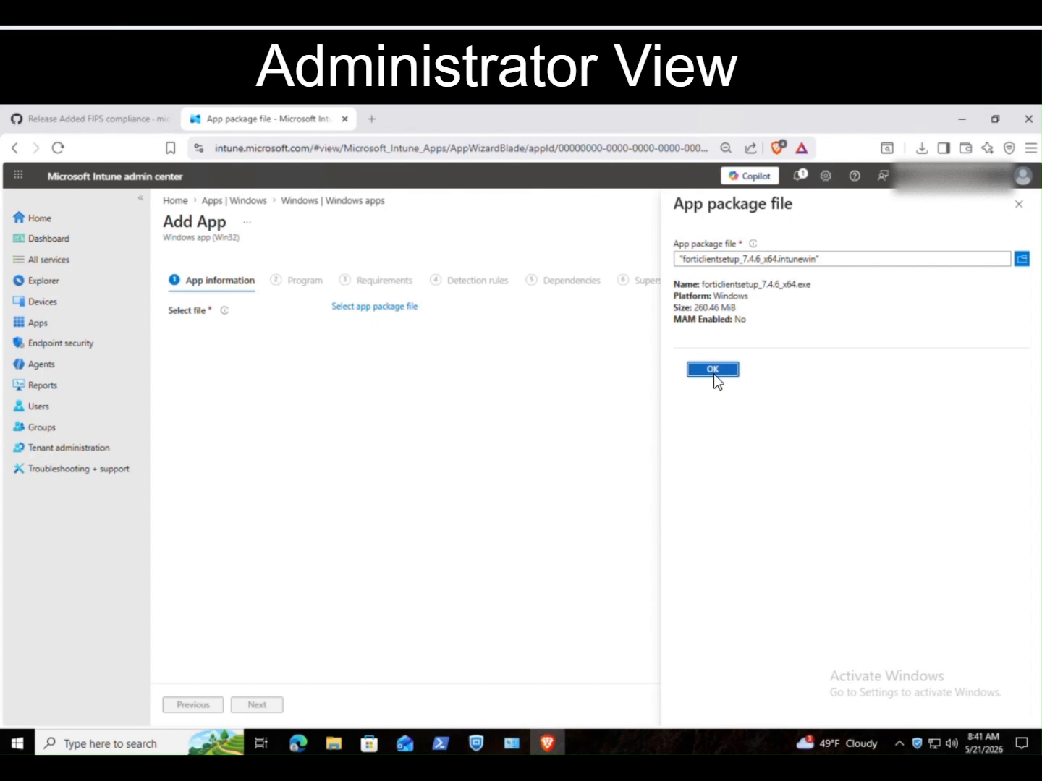
{"action": "left_click", "coordinate": [714, 372]}
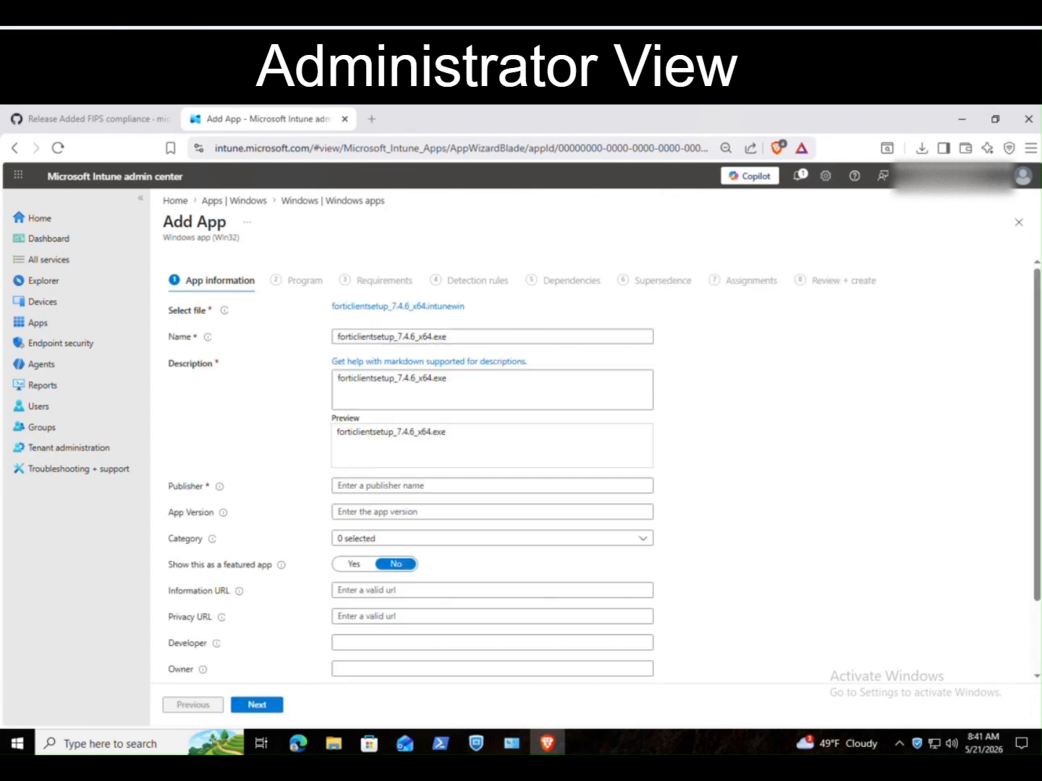
Step: Enter publisher Fortinet, Inc. and app version 7.4.6
{"action": "left_click", "coordinate": [451, 485]}
{"action": "type", "text": "Fortinet, Inc."}
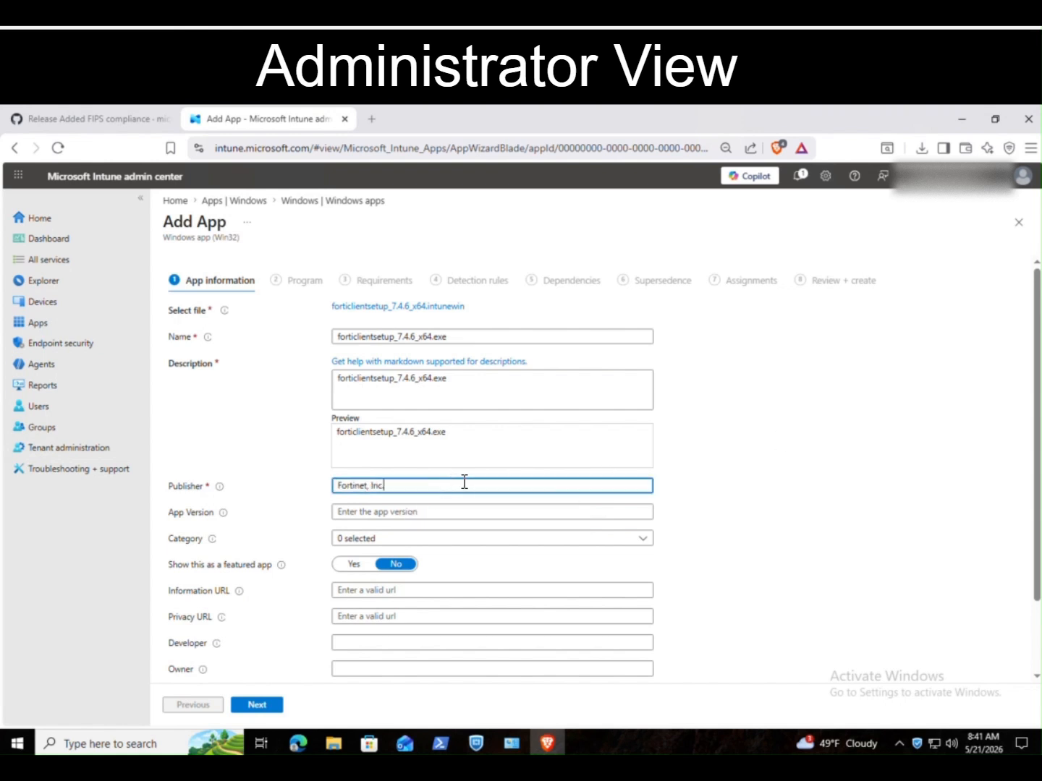
{"action": "key", "text": "Tab"}
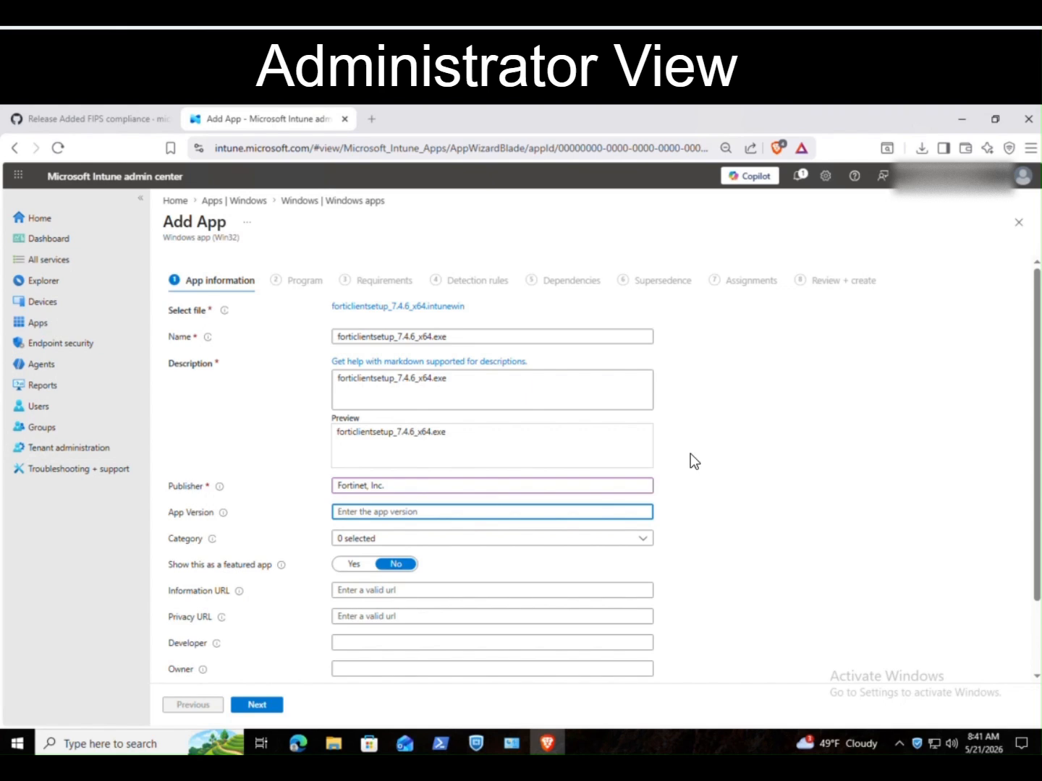
{"action": "type", "text": "7.4.6"}
{"action": "key", "text": "Tab"}
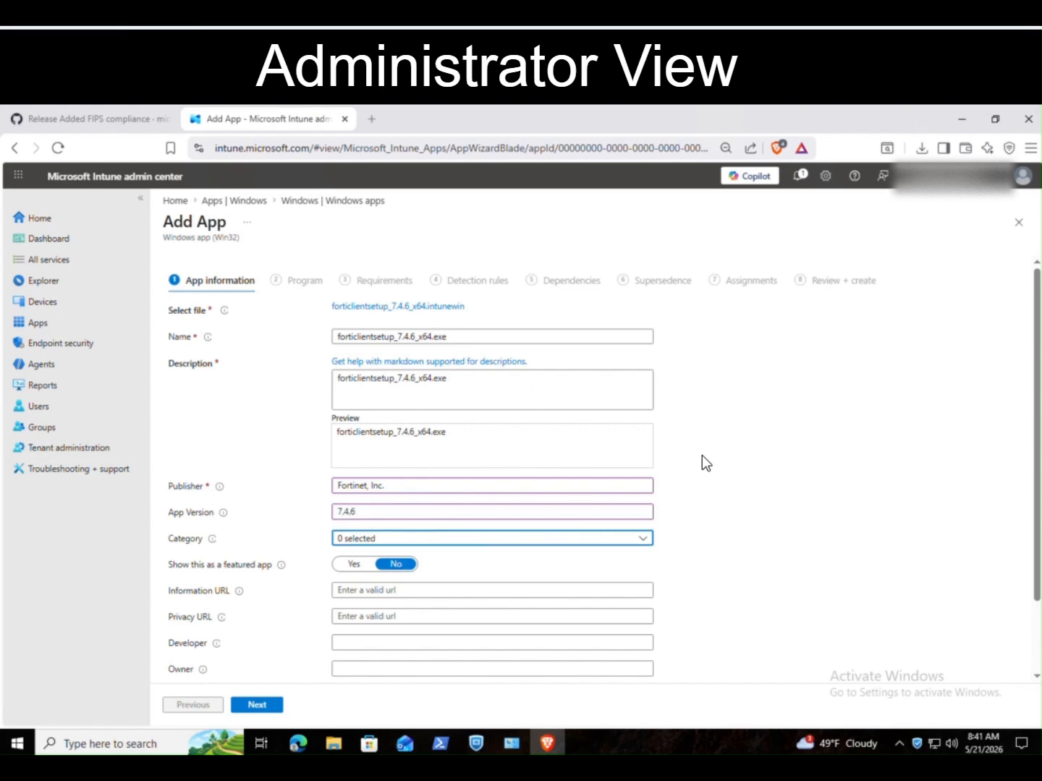
{"action": "left_click", "coordinate": [432, 518]}
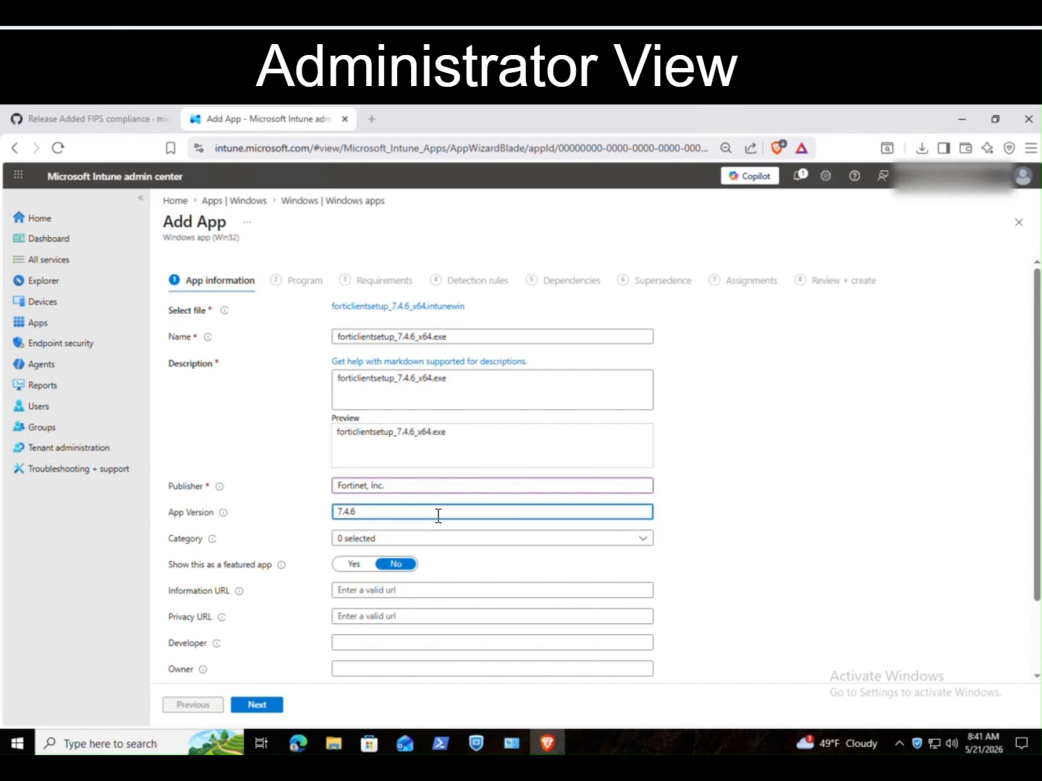
{"action": "left_click", "coordinate": [728, 520]}
{"action": "scroll", "coordinate": [742, 530], "scroll_direction": "down", "scroll_amount": 1}
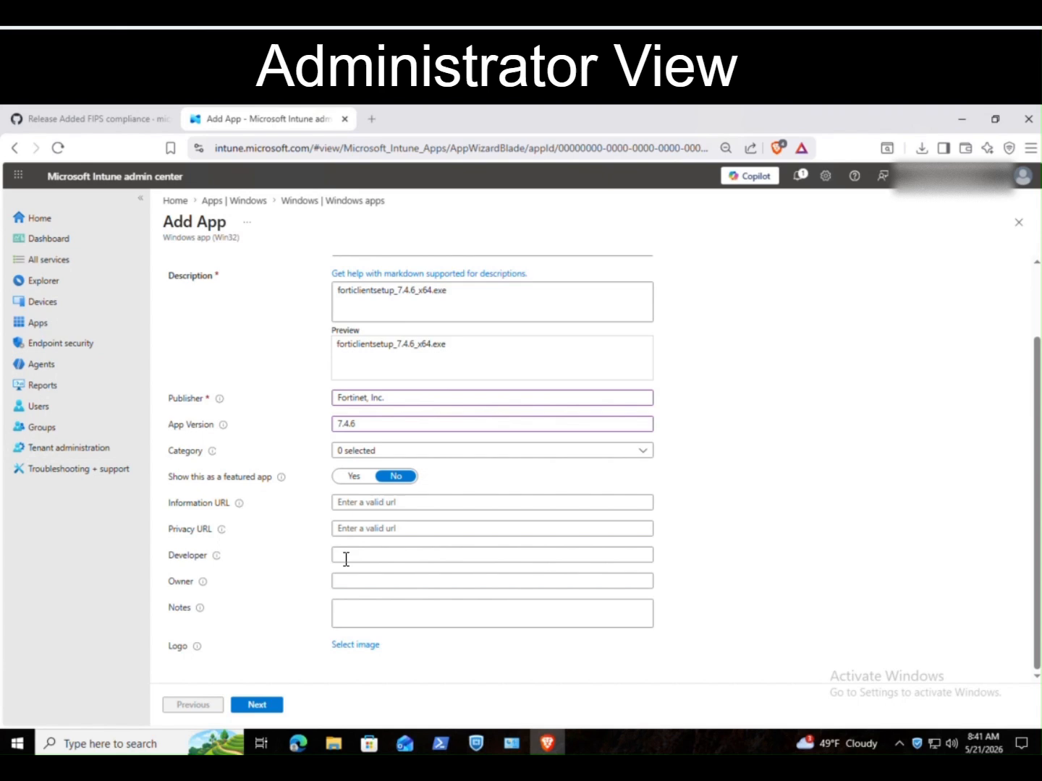
Step: On the Program step, paste the forticlientsetup /quiet /norestart install command
{"action": "left_click", "coordinate": [257, 707]}
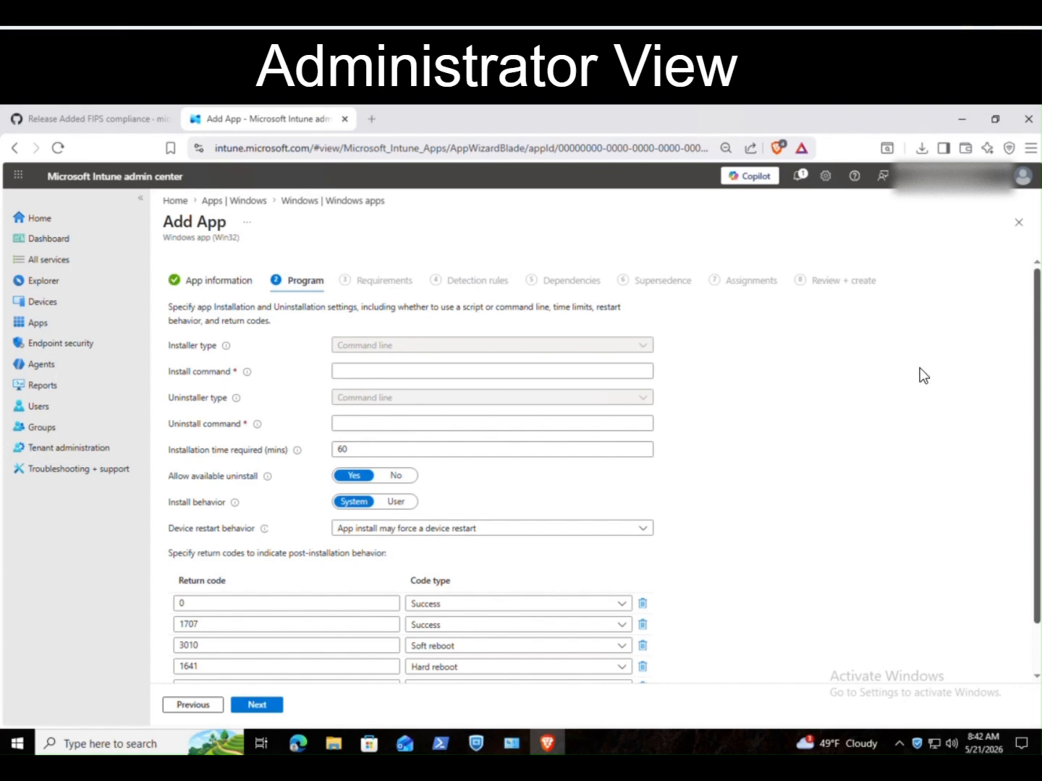
{"action": "left_click", "coordinate": [627, 370]}
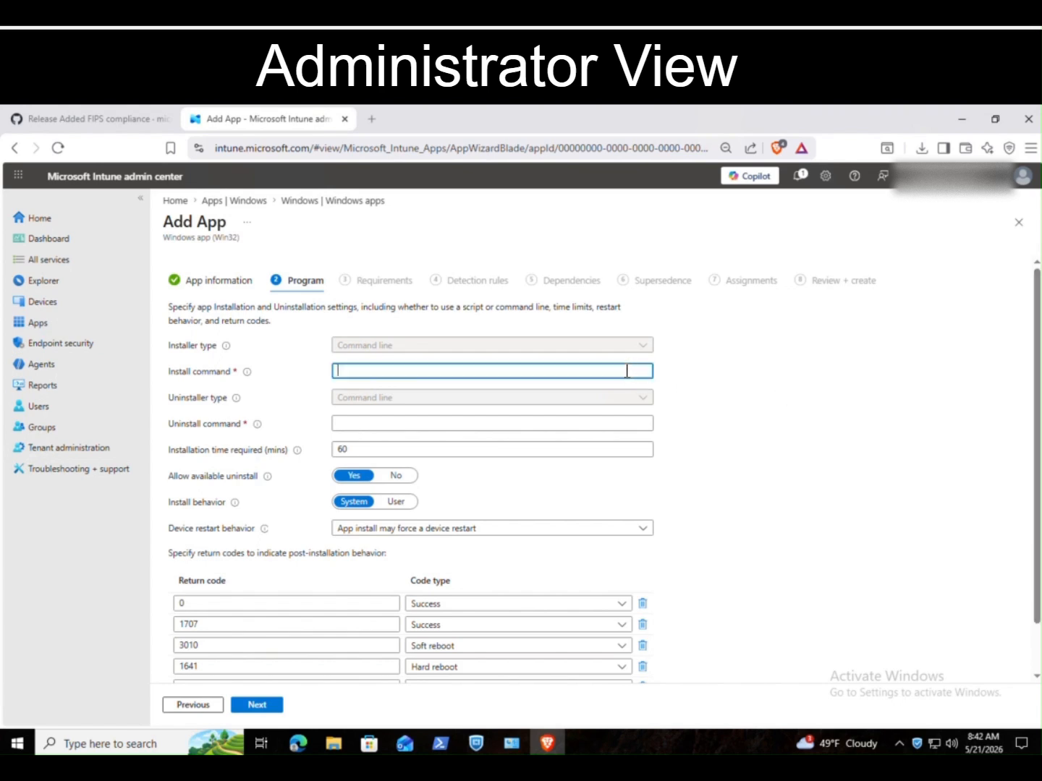
{"action": "type", "text": "forticlientsetup_7.4.6_x64.exe /quiet /norestart /log"}
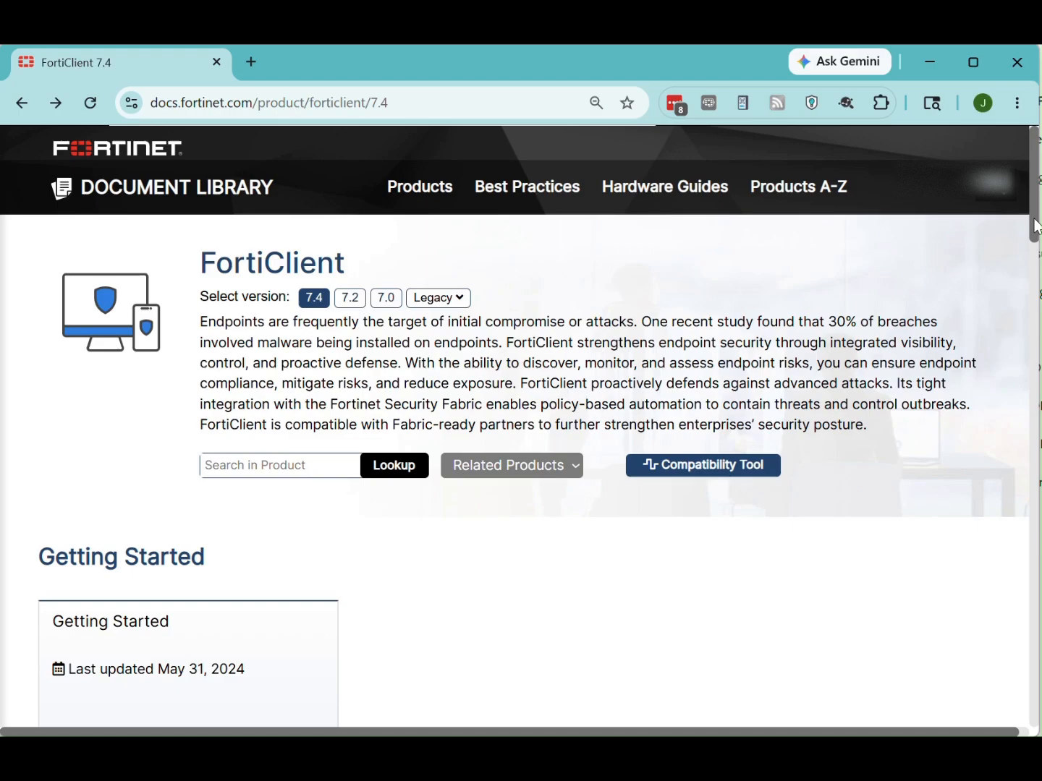
Step: Find the Enterprise Intune product code in the FortiClient 7.4.6 Windows release notes and select it
{"action": "left_click_drag", "start_coordinate": [1034, 224], "coordinate": [1032, 586]}
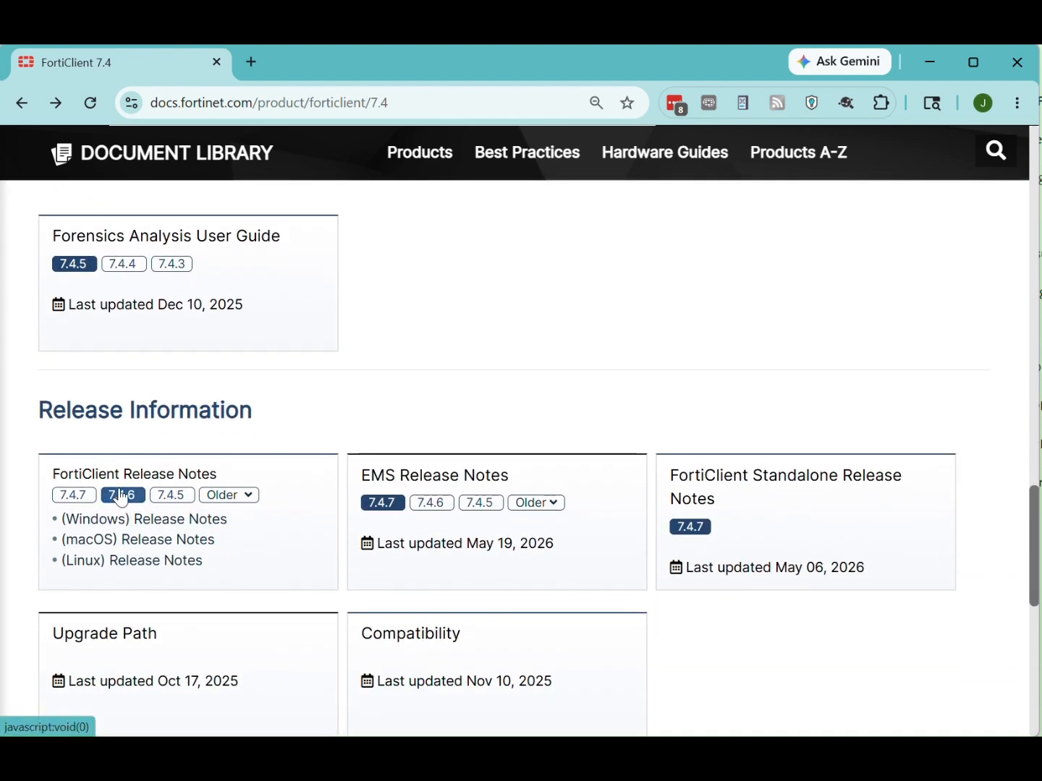
{"action": "left_click", "coordinate": [124, 532]}
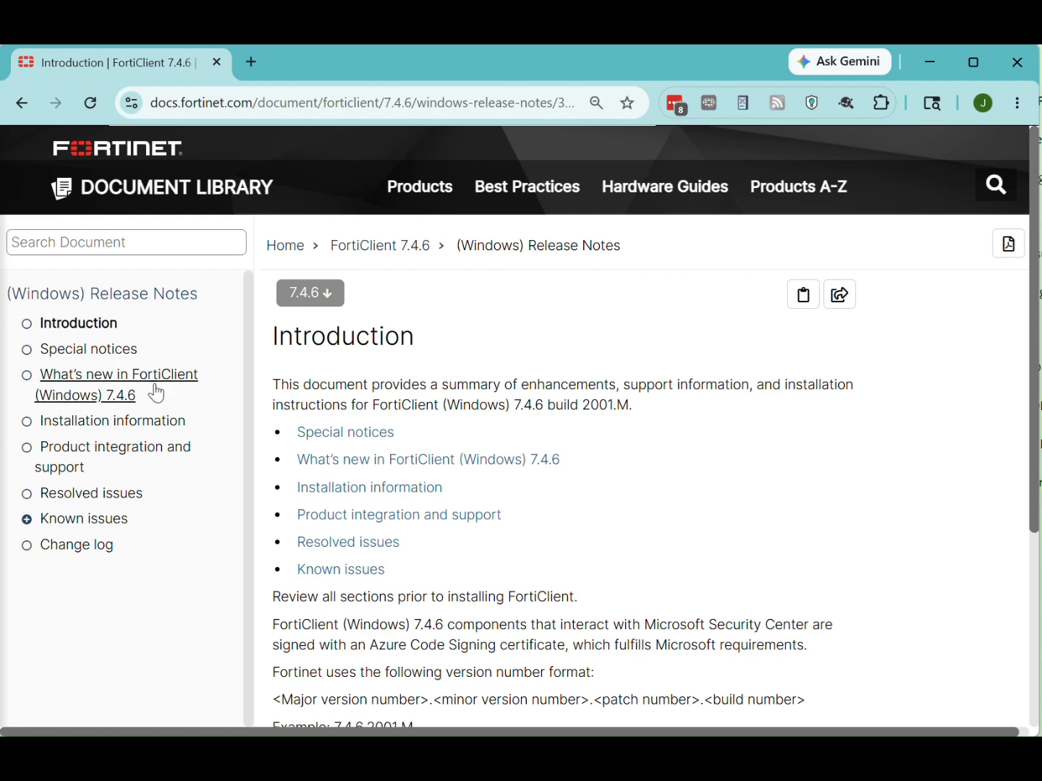
{"action": "left_click", "coordinate": [147, 451]}
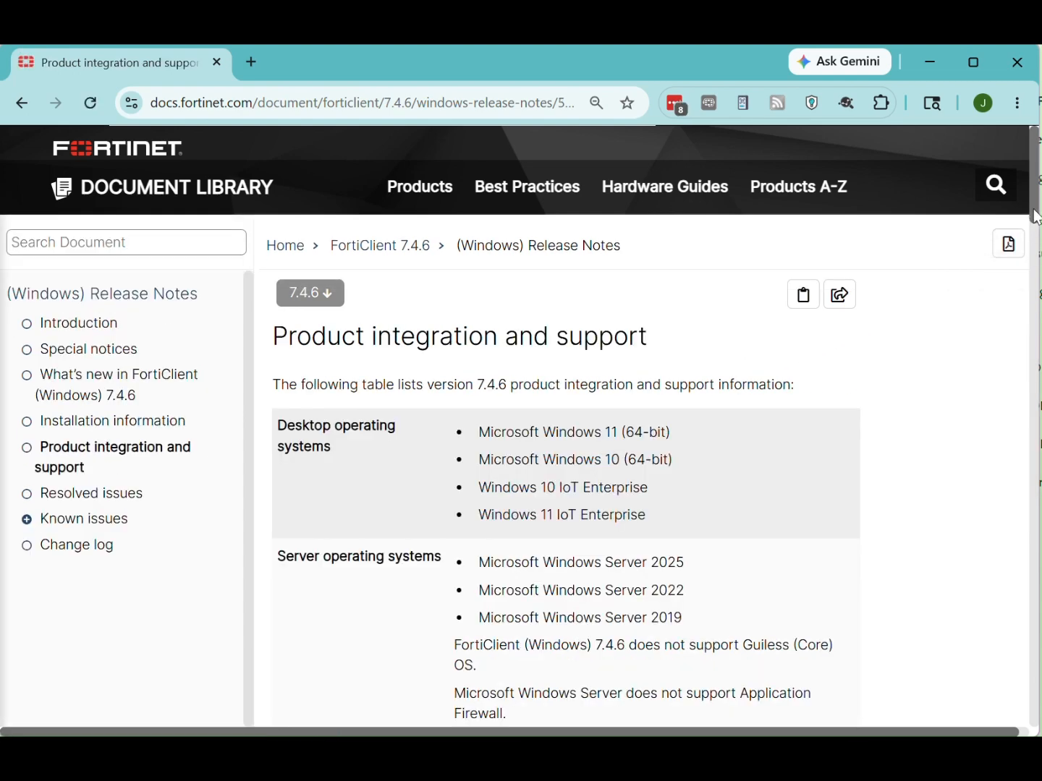
{"action": "left_click_drag", "start_coordinate": [1036, 215], "coordinate": [1031, 736]}
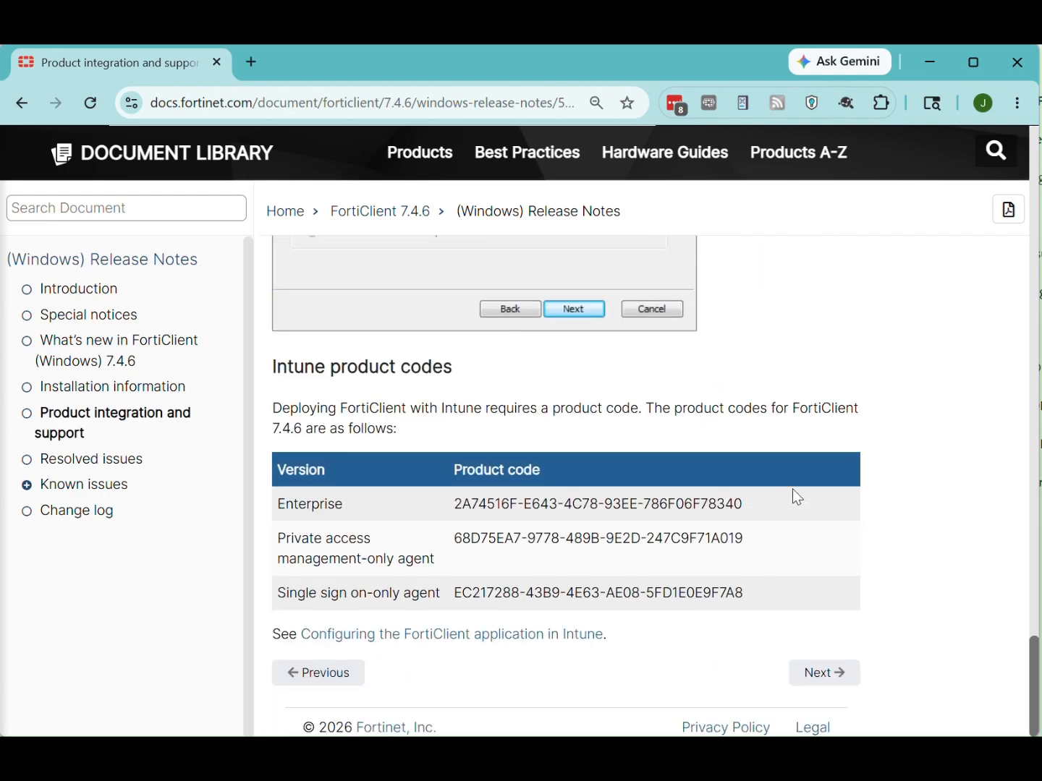
{"action": "left_click_drag", "start_coordinate": [770, 505], "coordinate": [456, 507]}
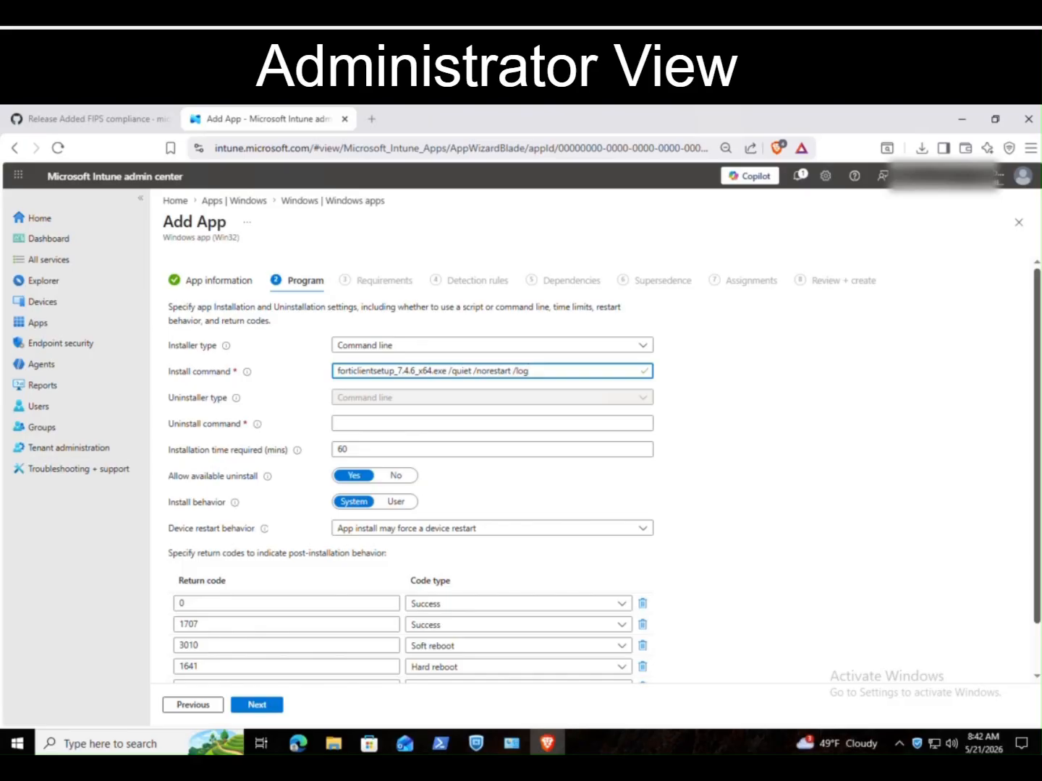
Step: Paste the msiexec /x uninstall command with FortiClient's product code and continue to Requirements
{"action": "left_click", "coordinate": [395, 424]}
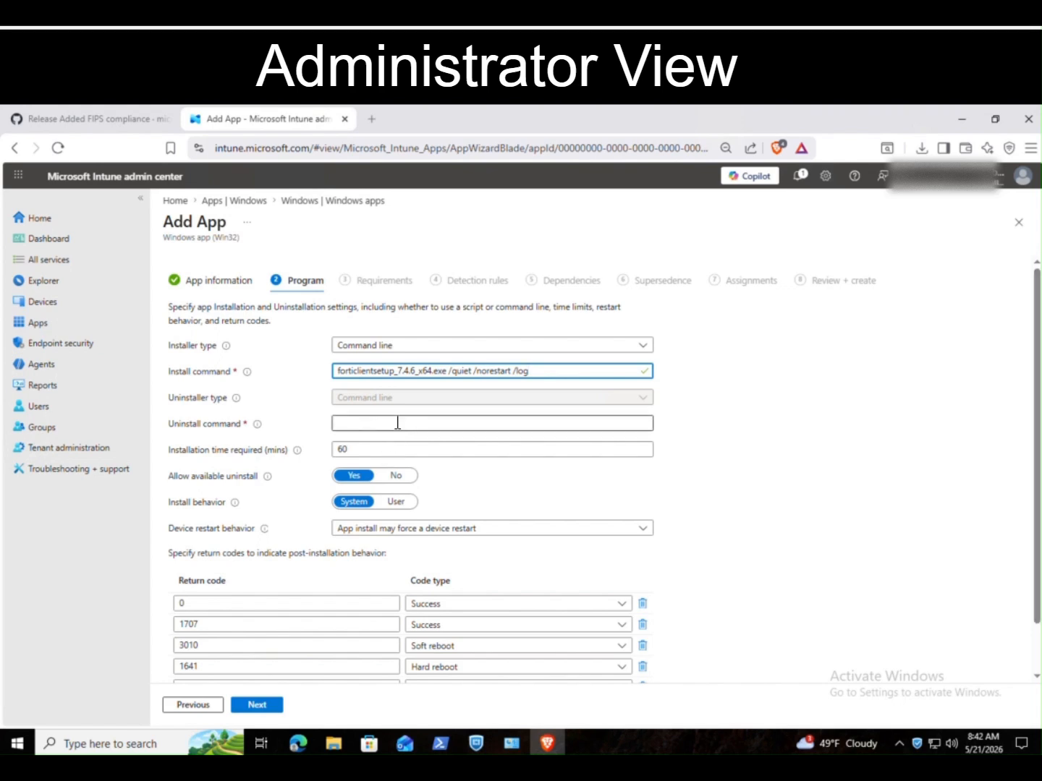
{"action": "type", "text": "msiexec /x \"{2A74516F-E643-4C78-93EE-786F06F78340}\" /q"}
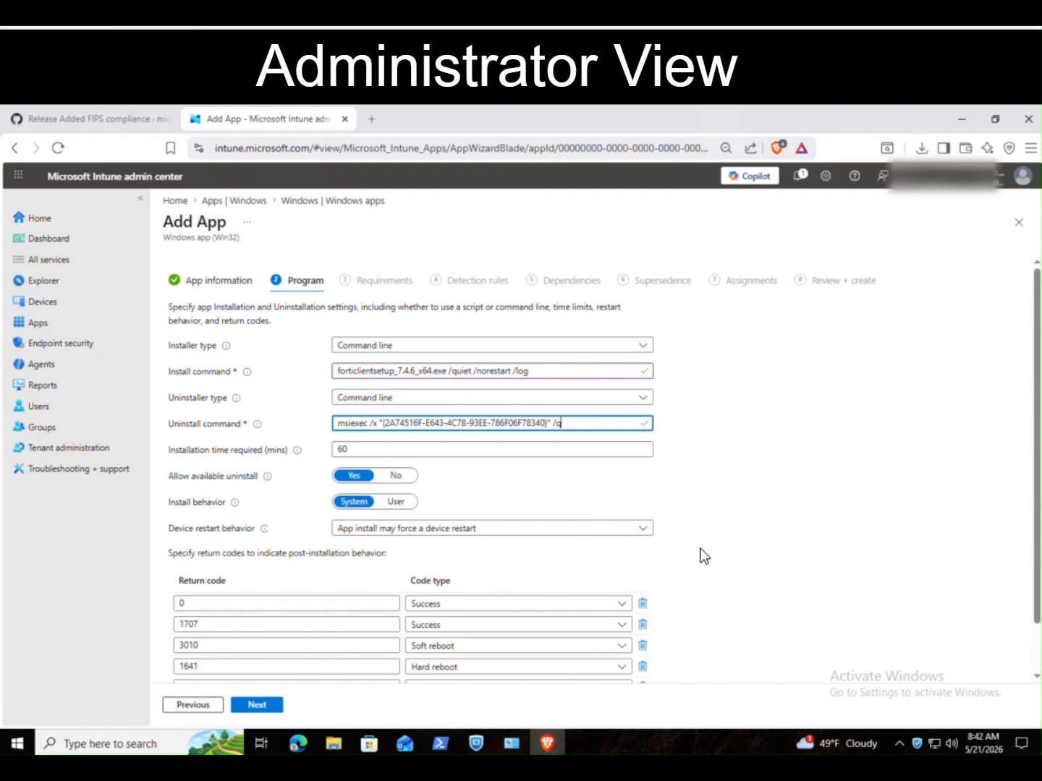
{"action": "scroll", "coordinate": [706, 563], "scroll_direction": "down", "scroll_amount": 1}
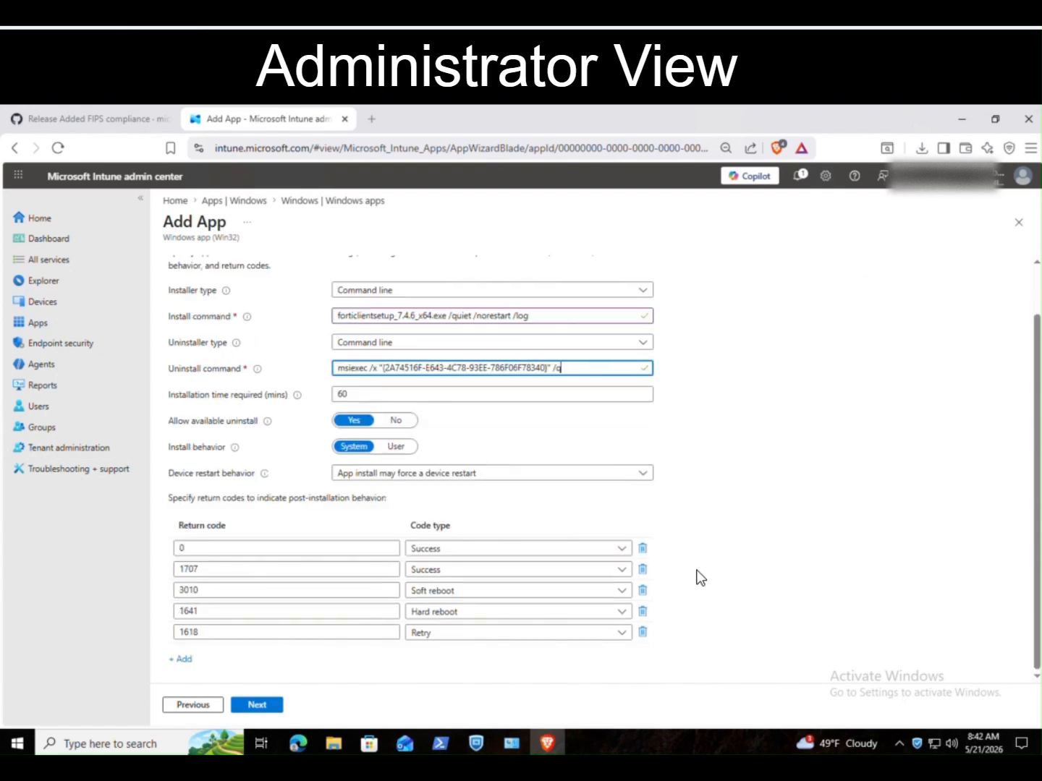
{"action": "left_click", "coordinate": [262, 707]}
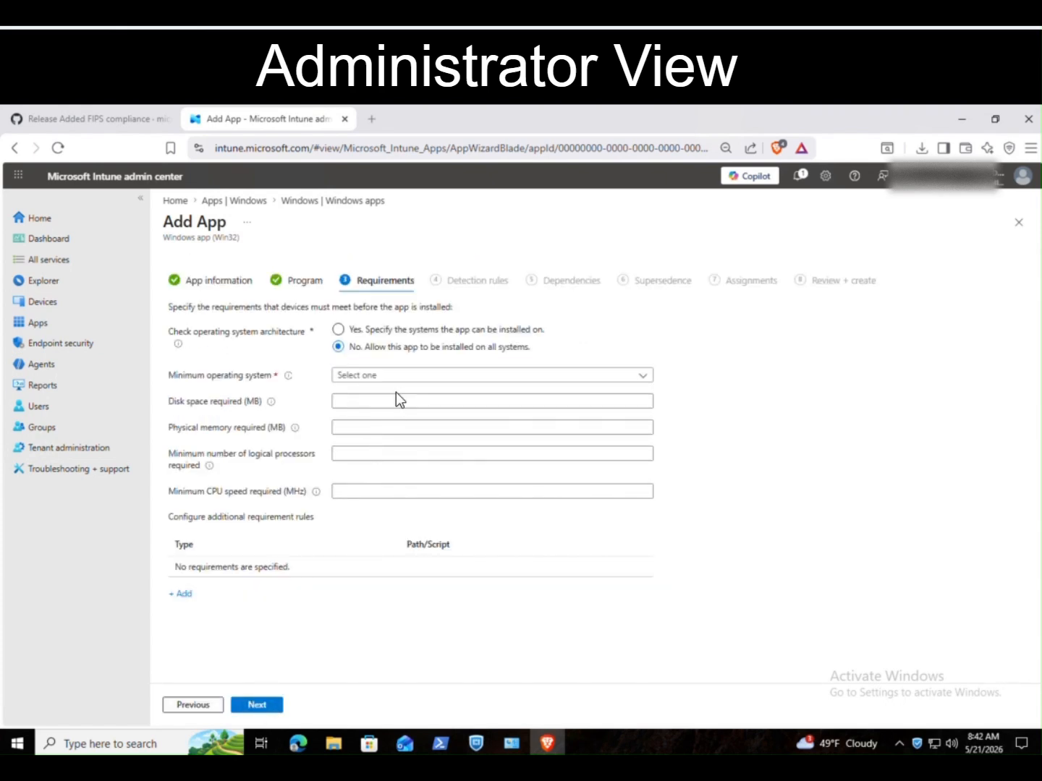
Step: Set the minimum operating system to Windows 11 21H2 and continue to detection rules
{"action": "left_click", "coordinate": [408, 377]}
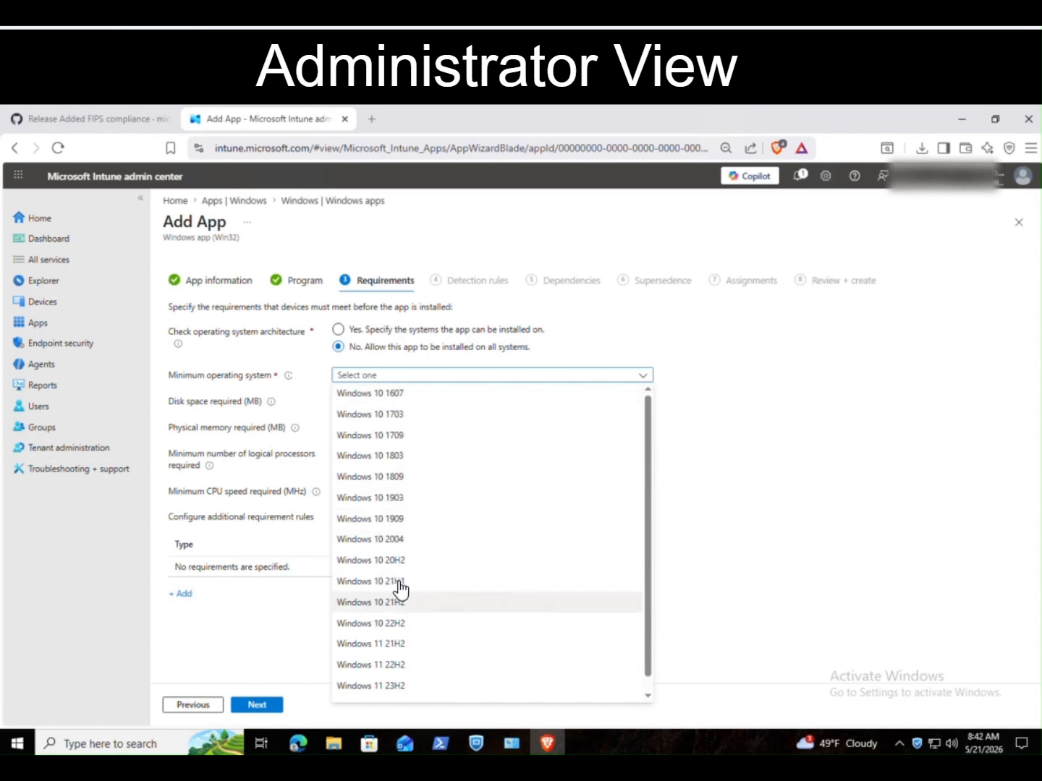
{"action": "left_click", "coordinate": [400, 646]}
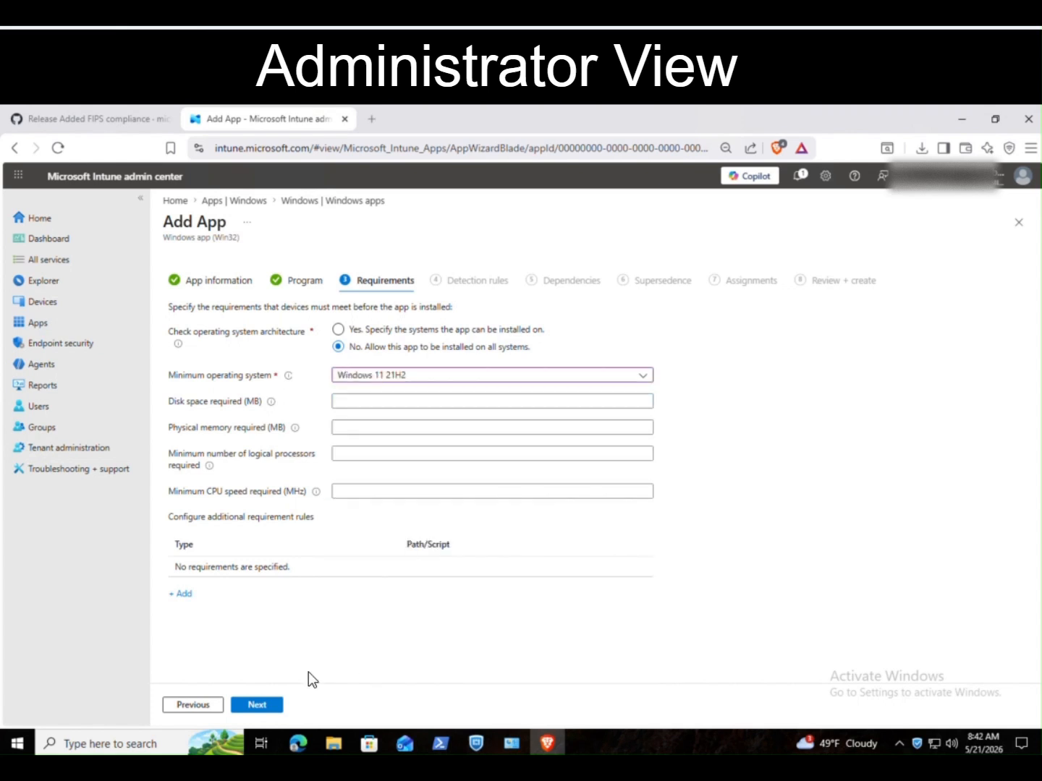
{"action": "left_click", "coordinate": [265, 707]}
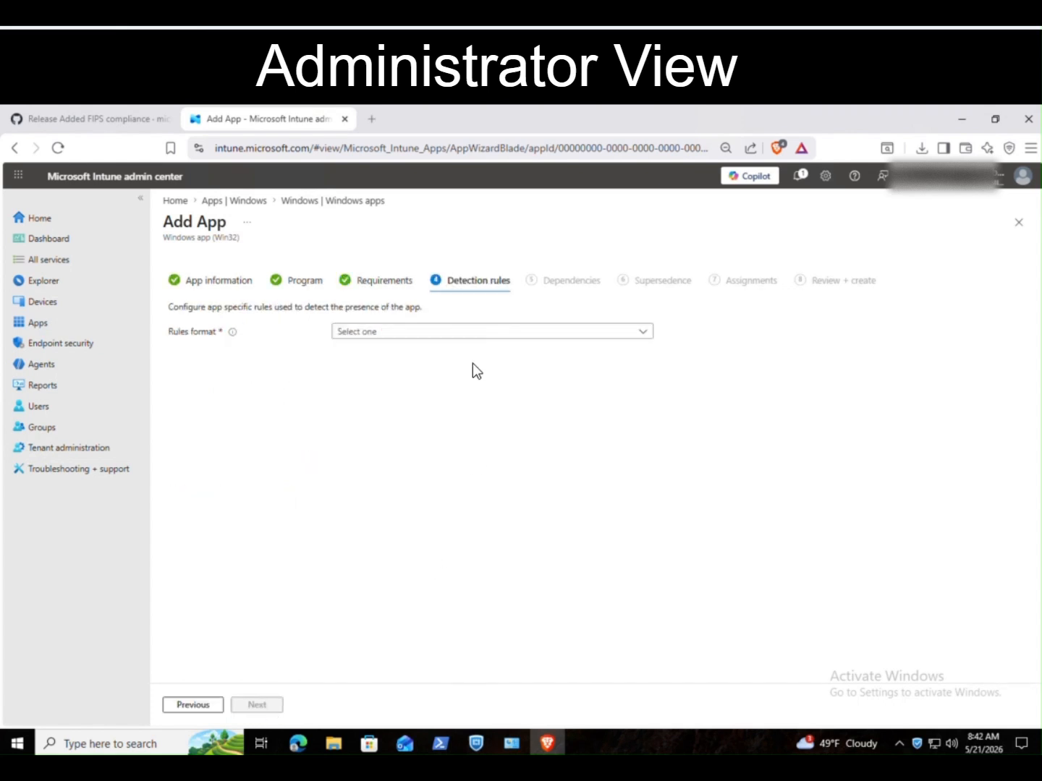
Step: Choose manual detection rule configuration and start a new File-type rule
{"action": "left_click", "coordinate": [474, 333]}
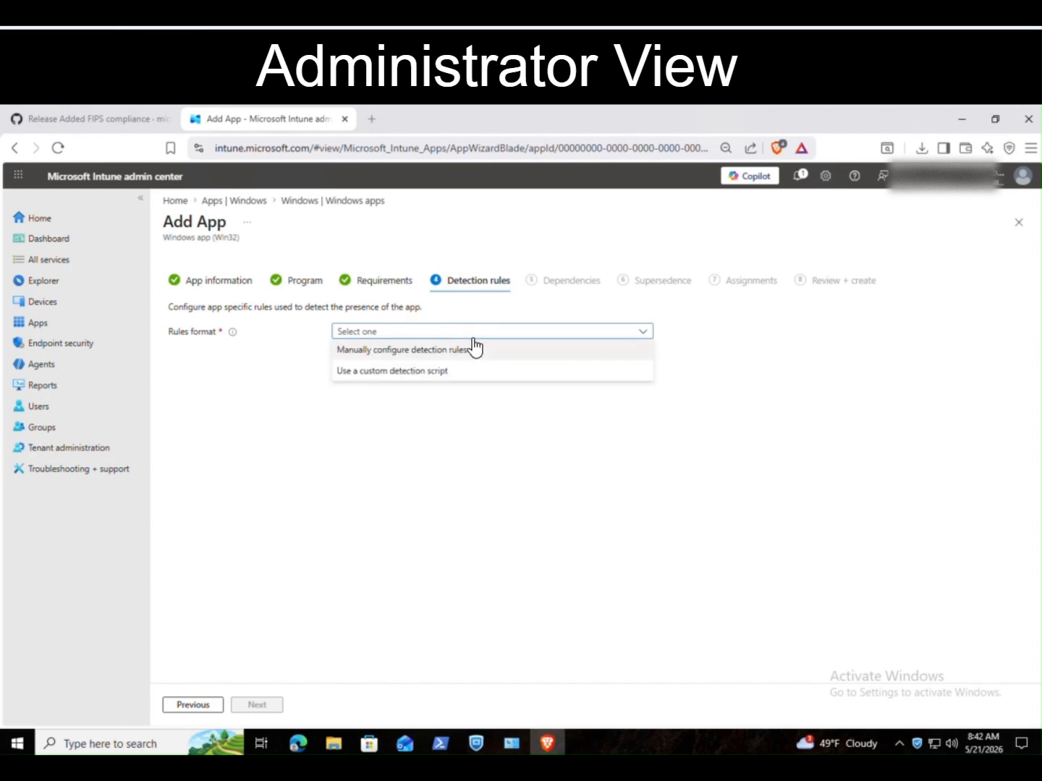
{"action": "left_click", "coordinate": [474, 349]}
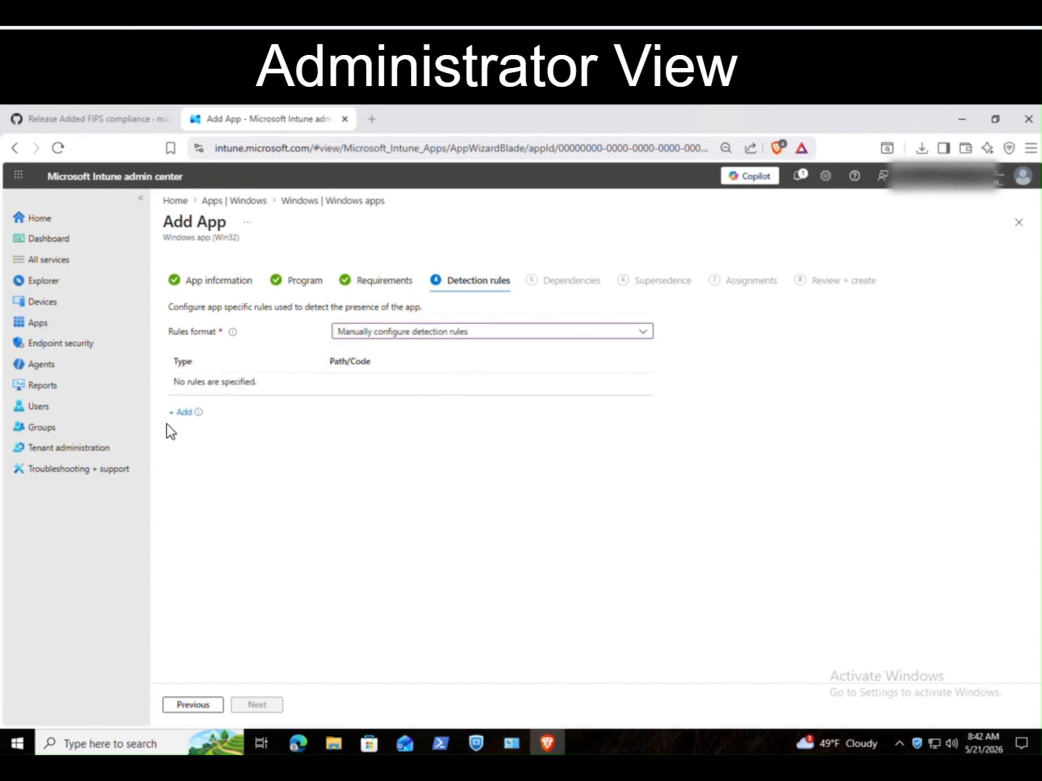
{"action": "left_click", "coordinate": [181, 414]}
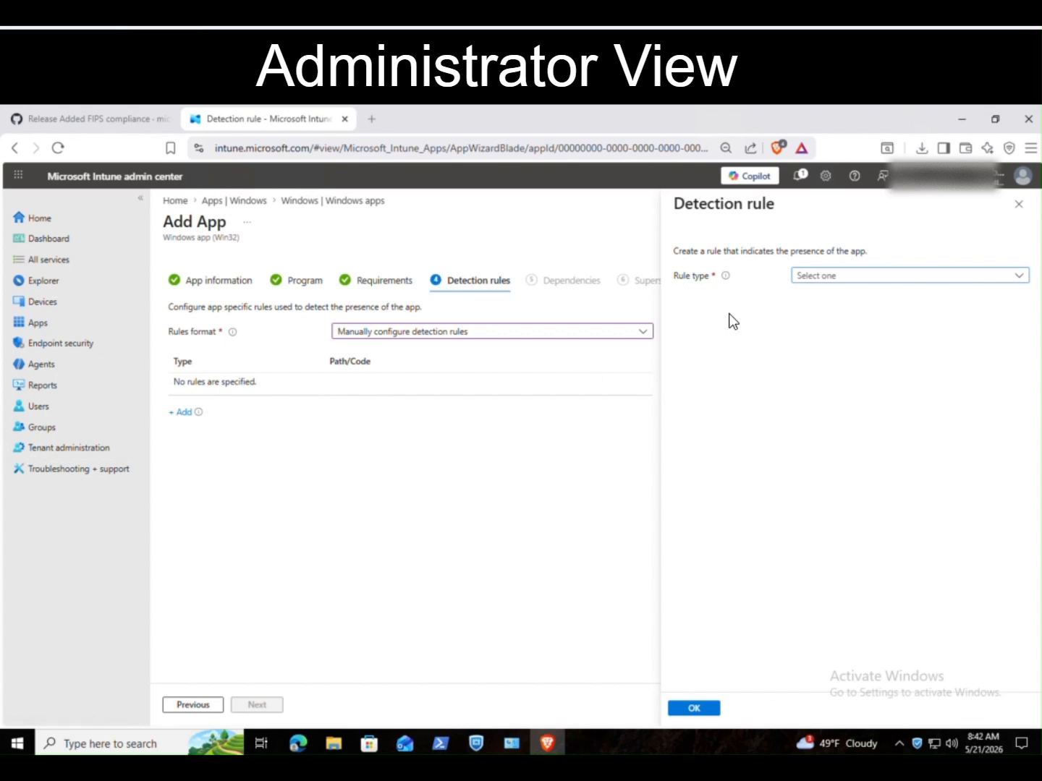
{"action": "left_click", "coordinate": [860, 275]}
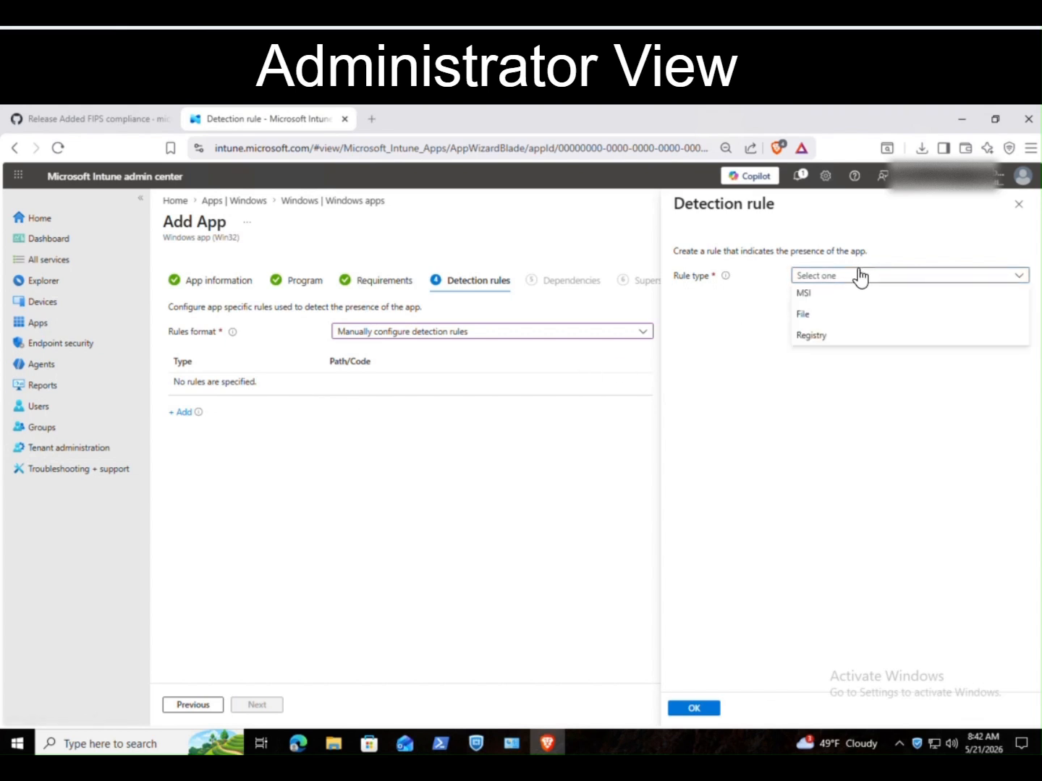
{"action": "left_click", "coordinate": [837, 315]}
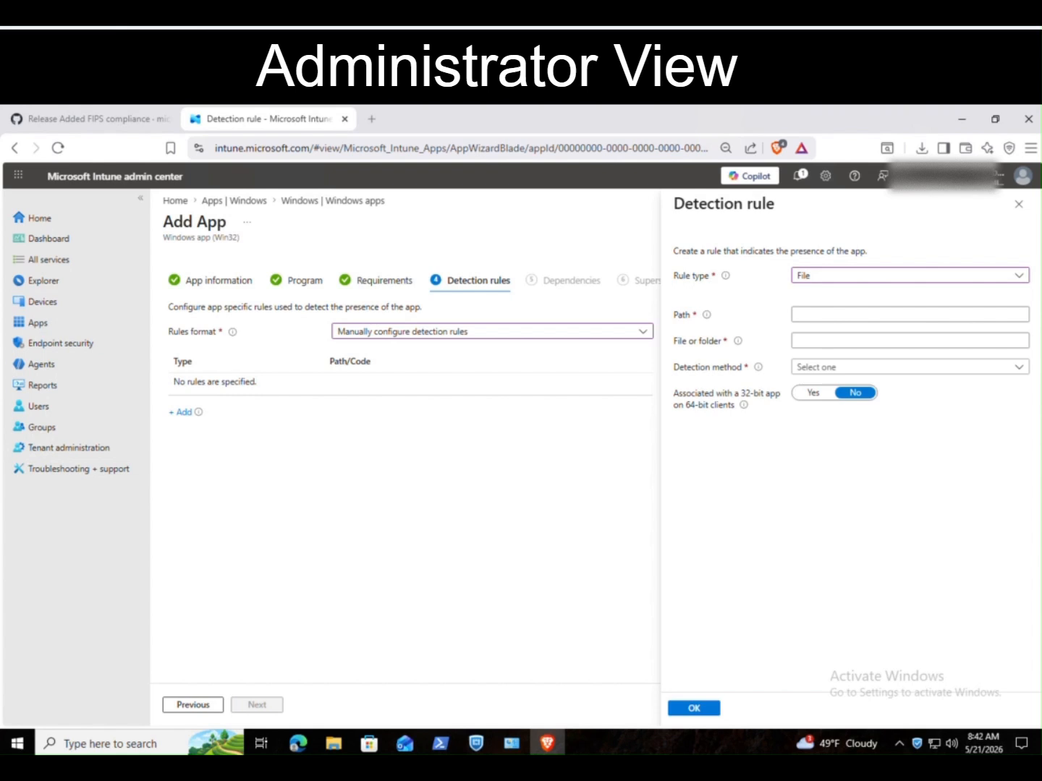
Step: Detect FortiClient.exe in C:\Program Files\Fortinet\FortiClient when the file exists, and save the rule
{"action": "left_click", "coordinate": [910, 314]}
{"action": "type", "text": "C:\\Program Files\\Fortinet\\FortiClient"}
{"action": "left_click", "coordinate": [911, 343]}
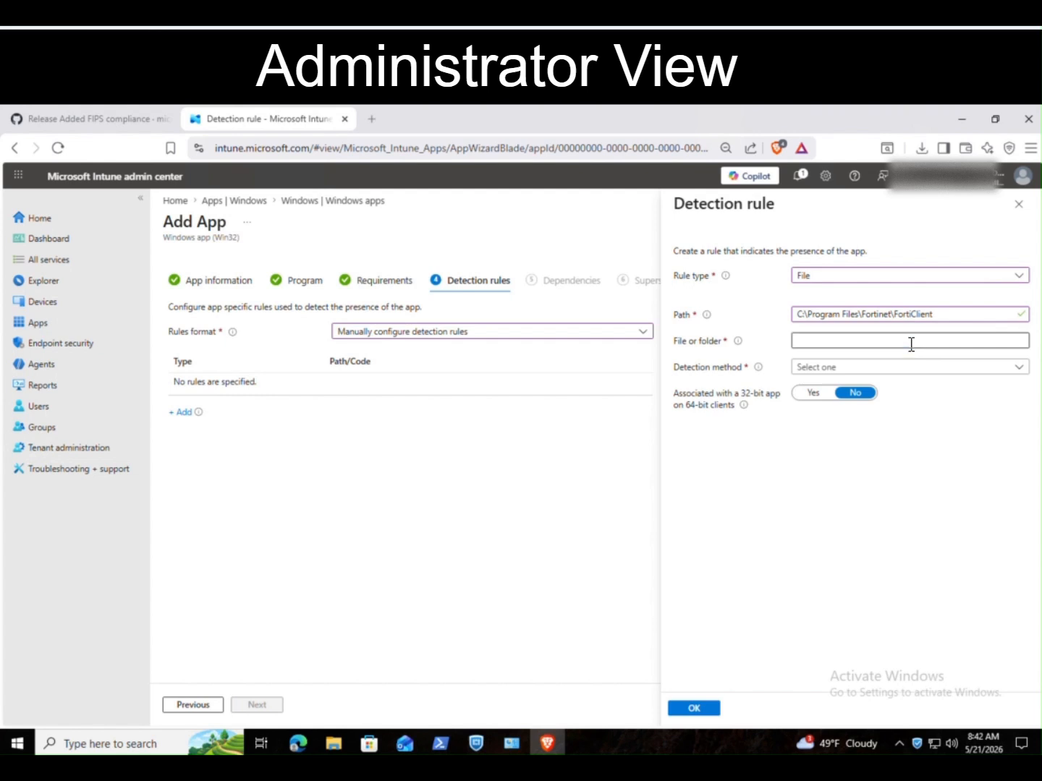
{"action": "left_click", "coordinate": [911, 343]}
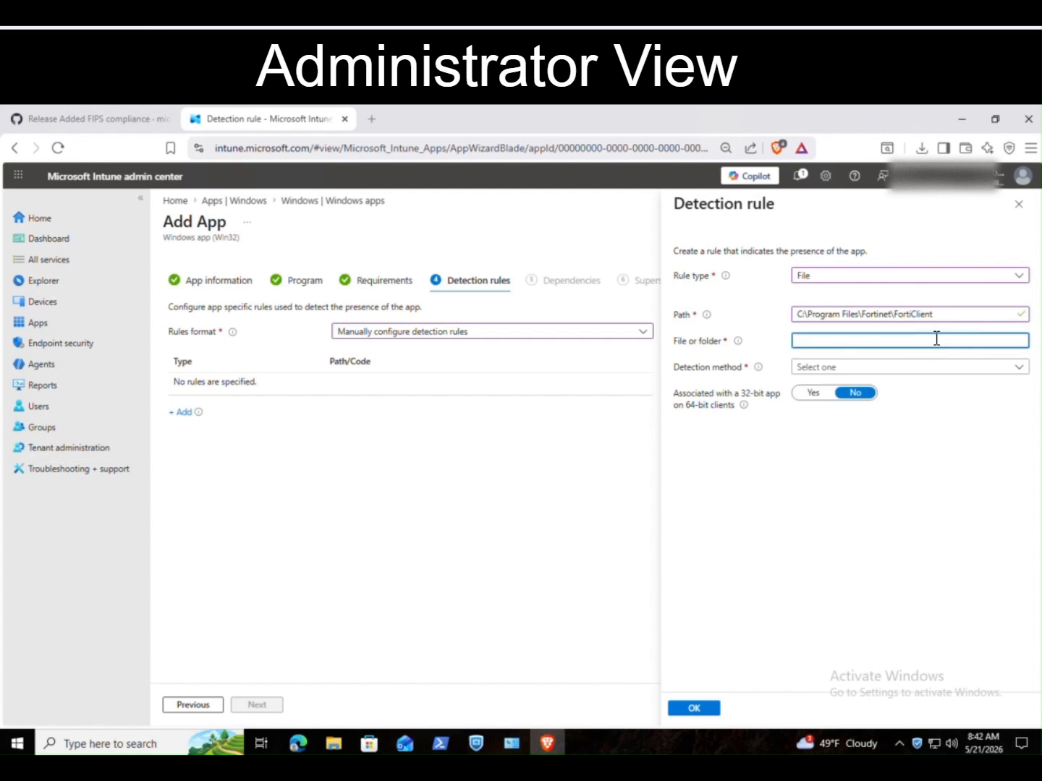
{"action": "type", "text": "FortiClient.exe"}
{"action": "left_click", "coordinate": [855, 371]}
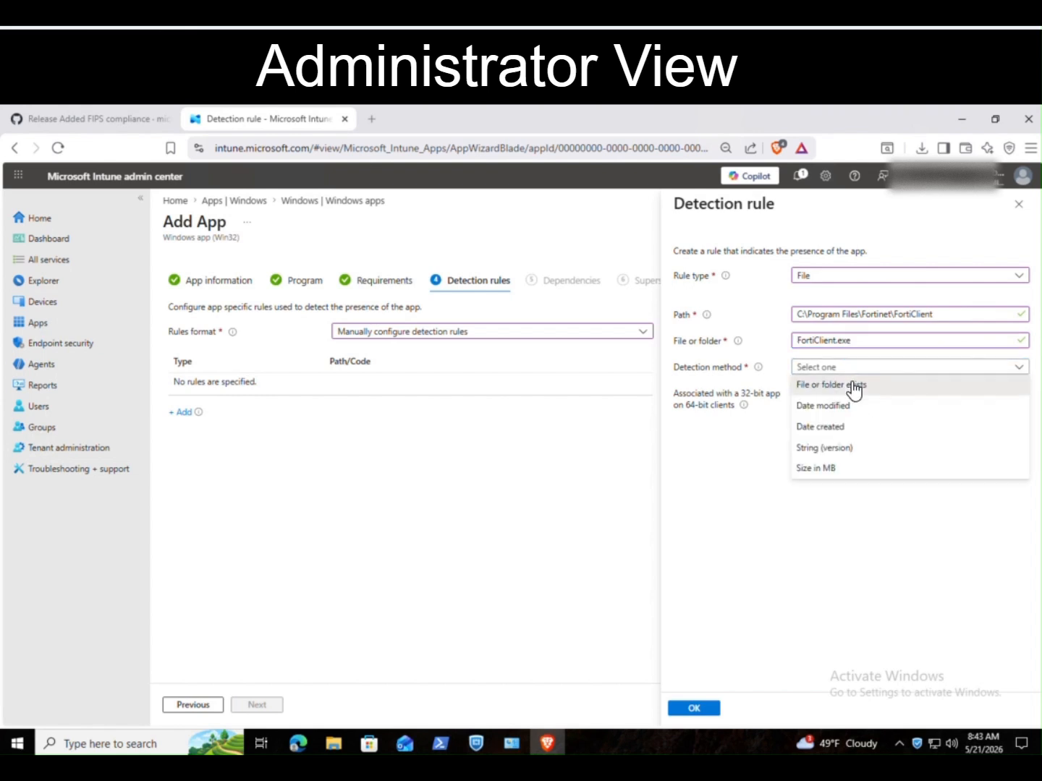
{"action": "left_click", "coordinate": [842, 385]}
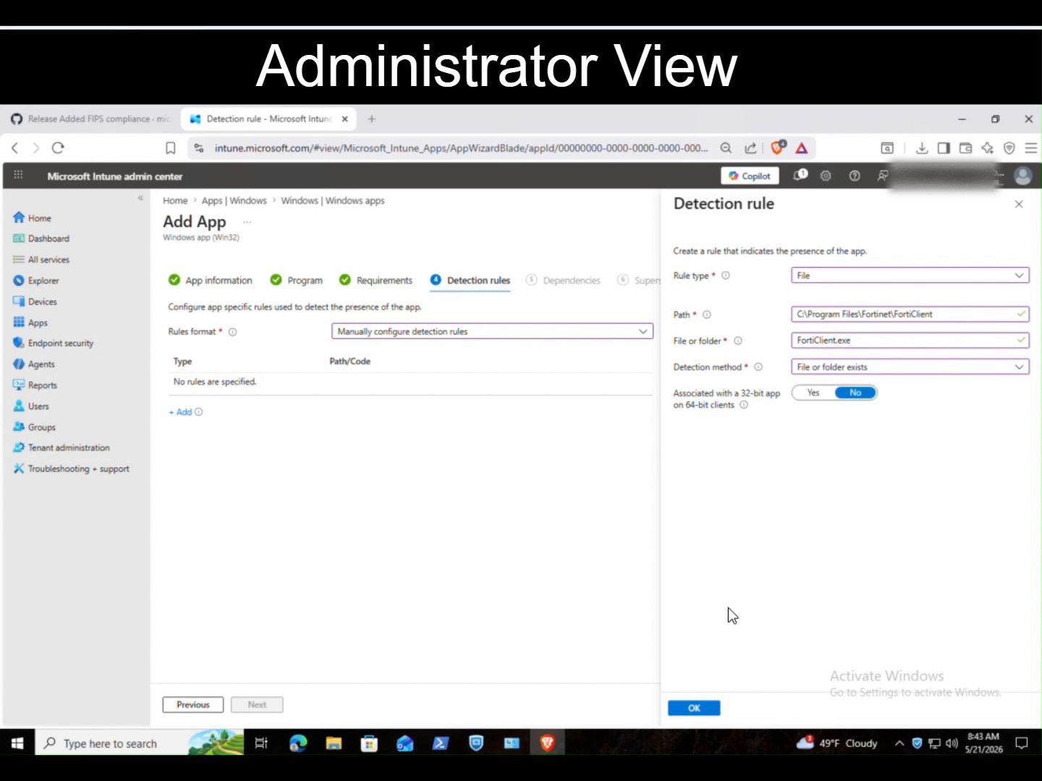
{"action": "left_click", "coordinate": [696, 709]}
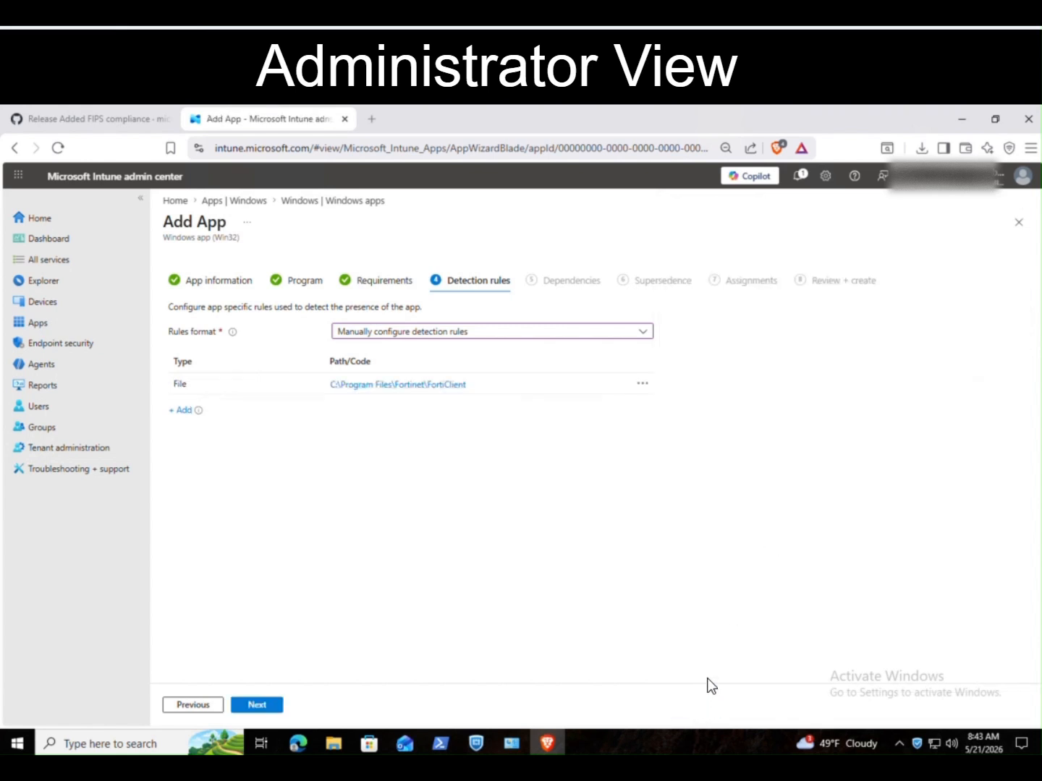
Step: Skip dependencies and supersedence, assign the FortiClient app as Required for All devices, create it, and view its overview
{"action": "left_click", "coordinate": [260, 706]}
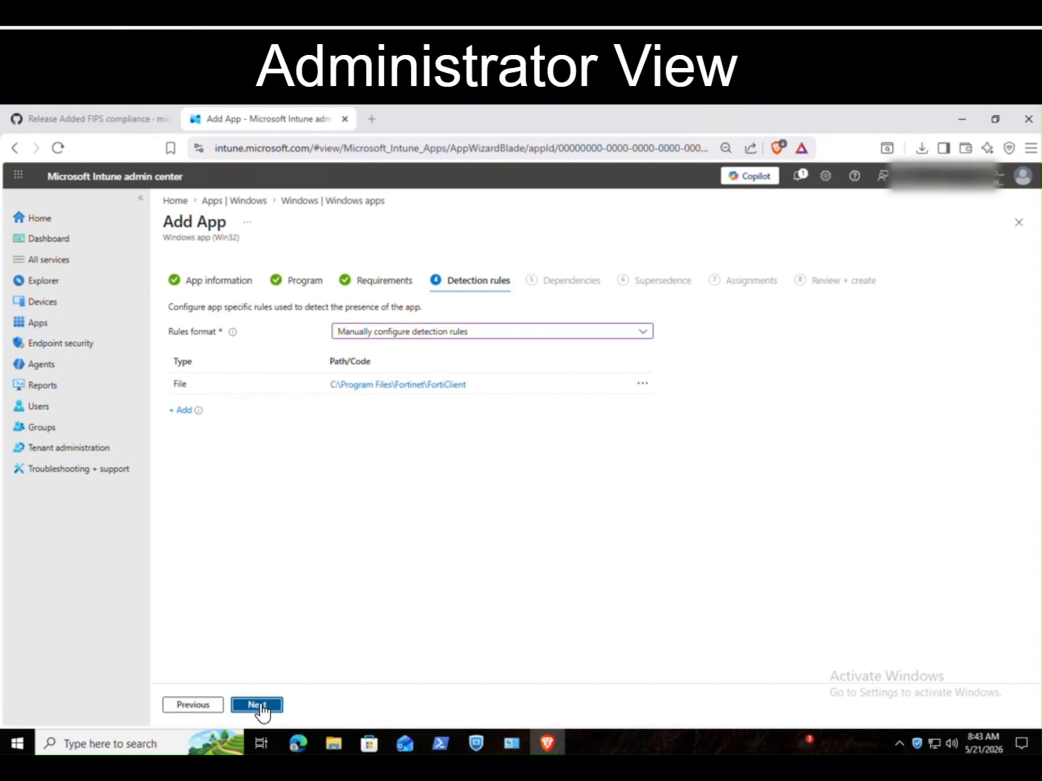
{"action": "left_click", "coordinate": [261, 712]}
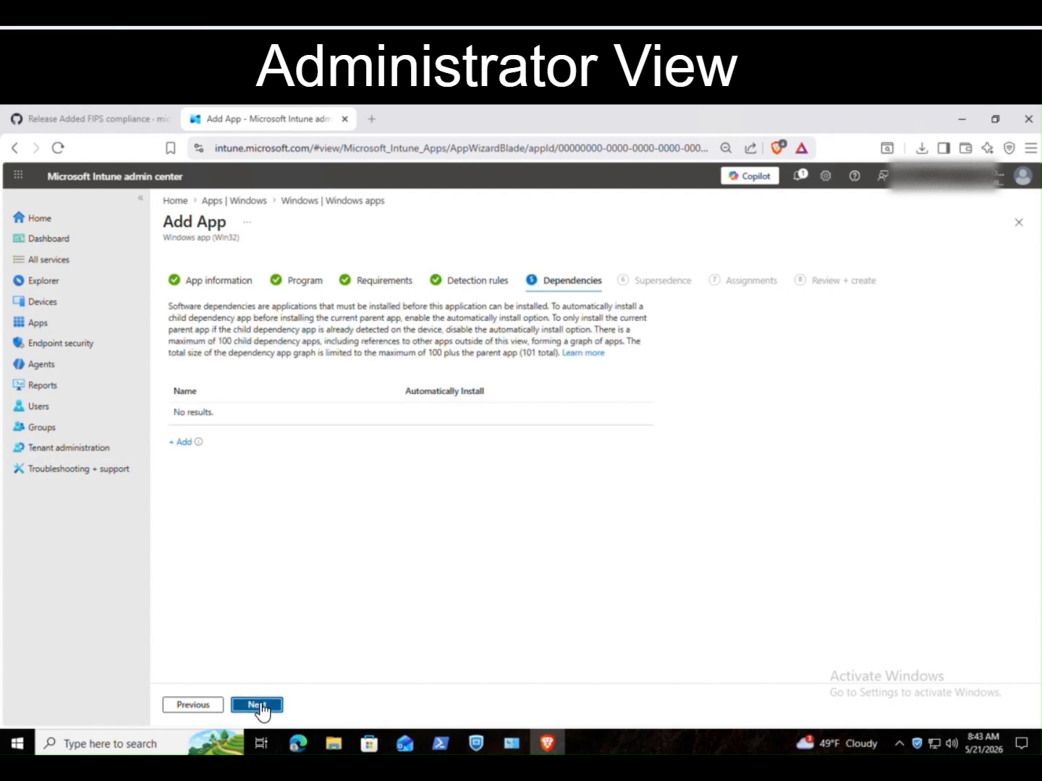
{"action": "left_click", "coordinate": [263, 706]}
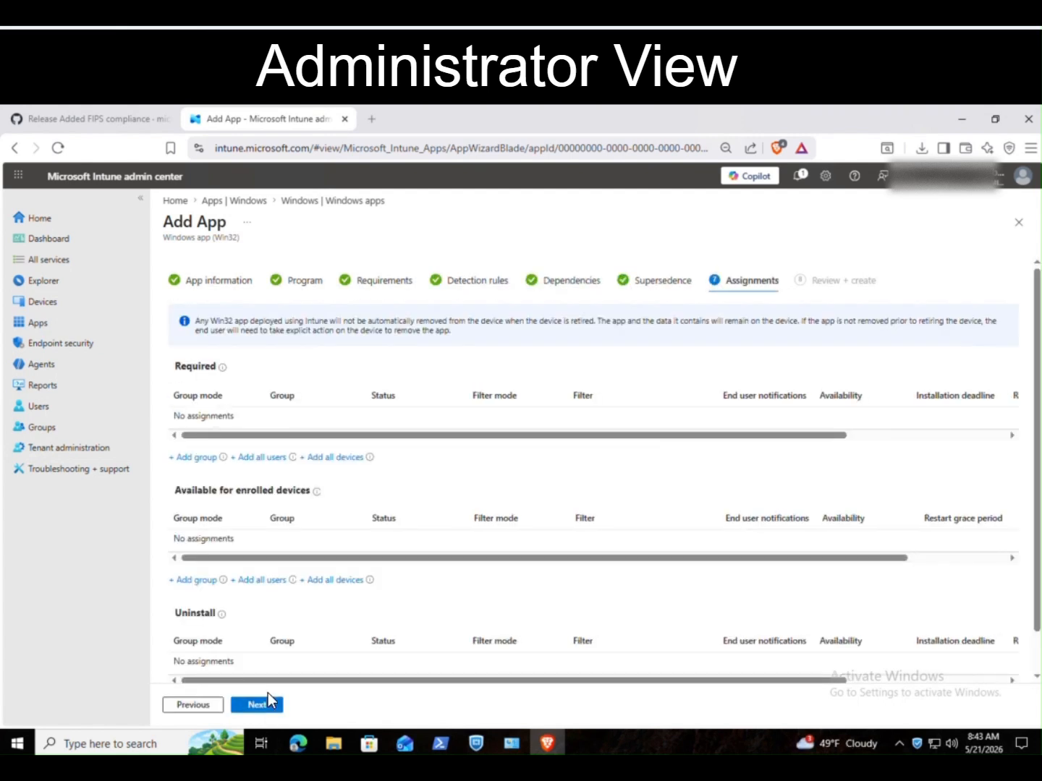
{"action": "left_click", "coordinate": [359, 457]}
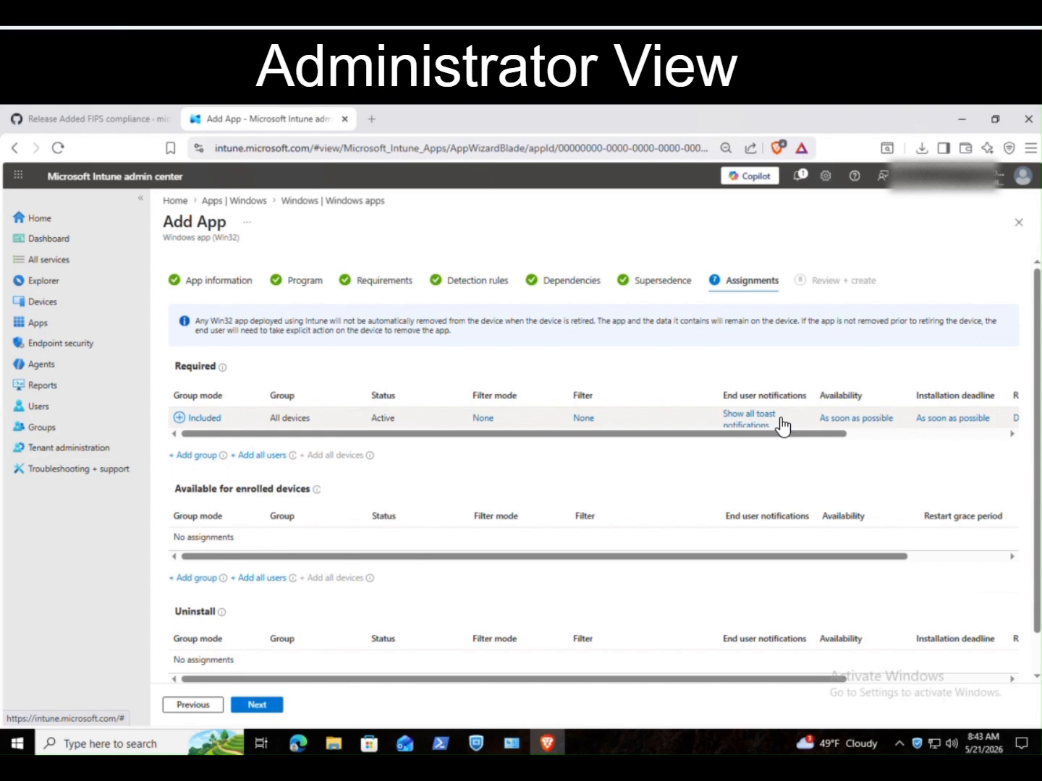
{"action": "left_click", "coordinate": [264, 707]}
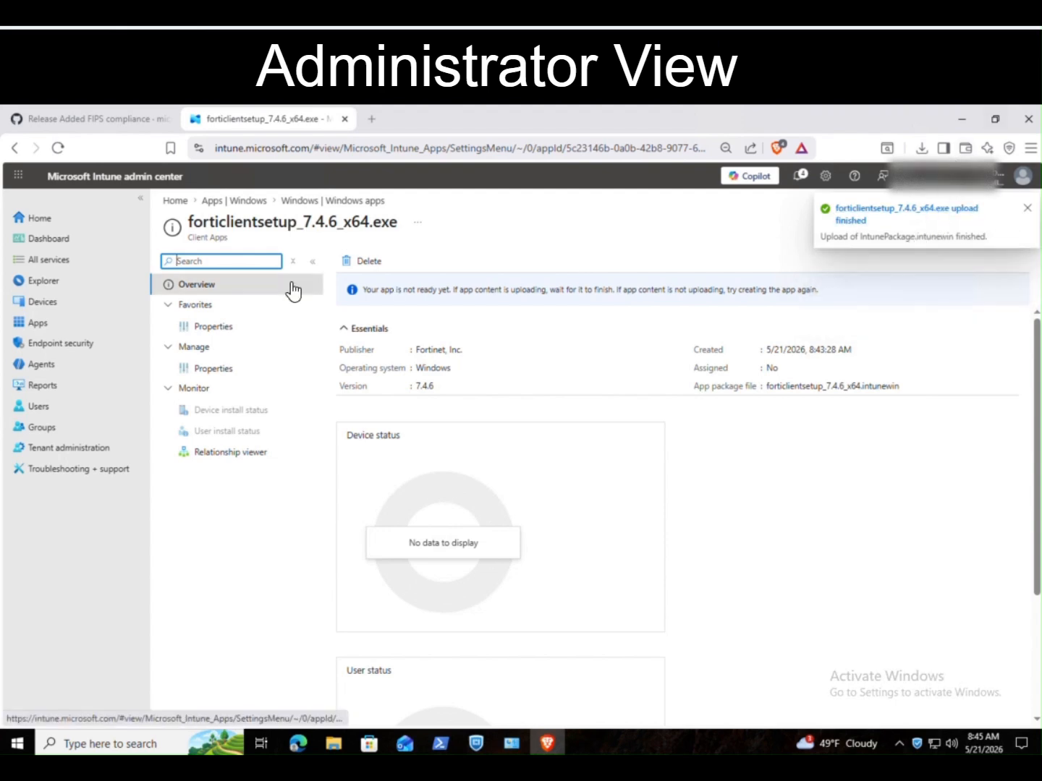
{"action": "left_click", "coordinate": [240, 284]}
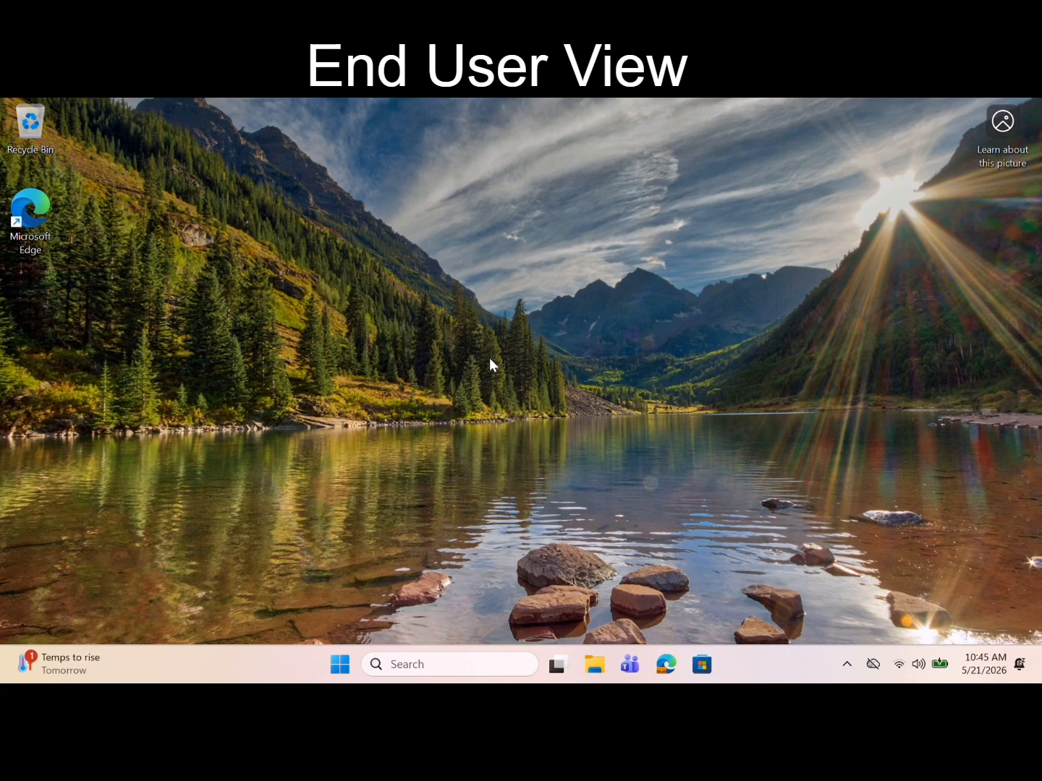
Step: Launch the Services console (services.msc) from the Start menu
{"action": "key", "text": "super"}
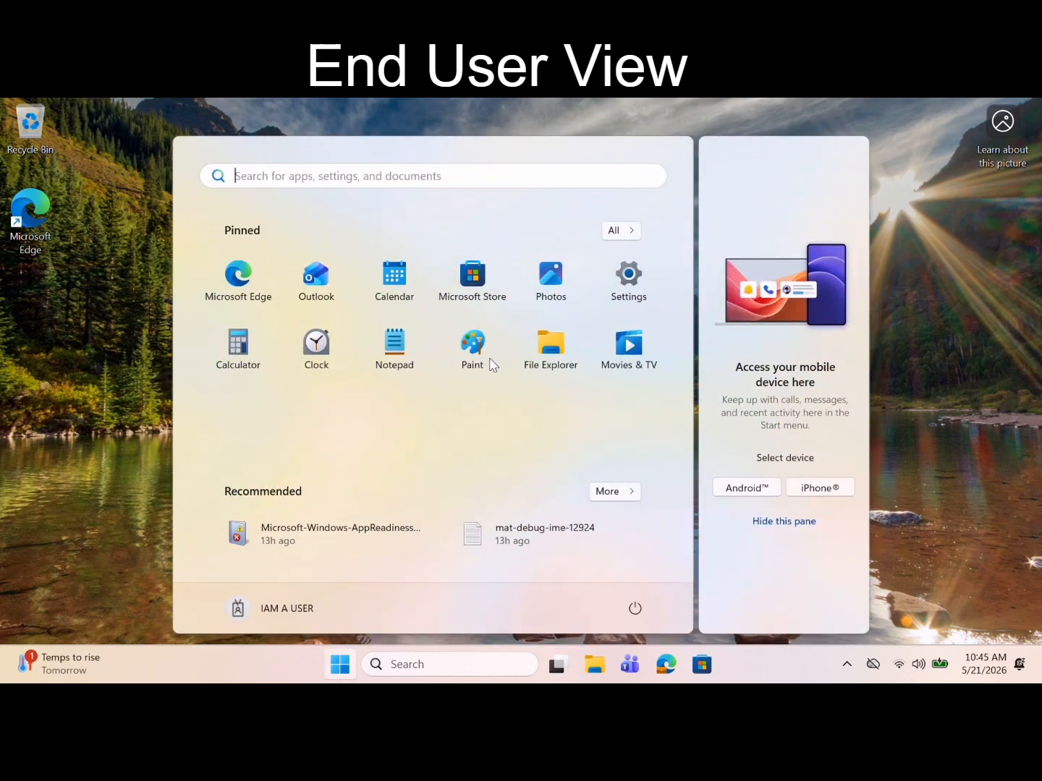
{"action": "type", "text": "services.ms"}
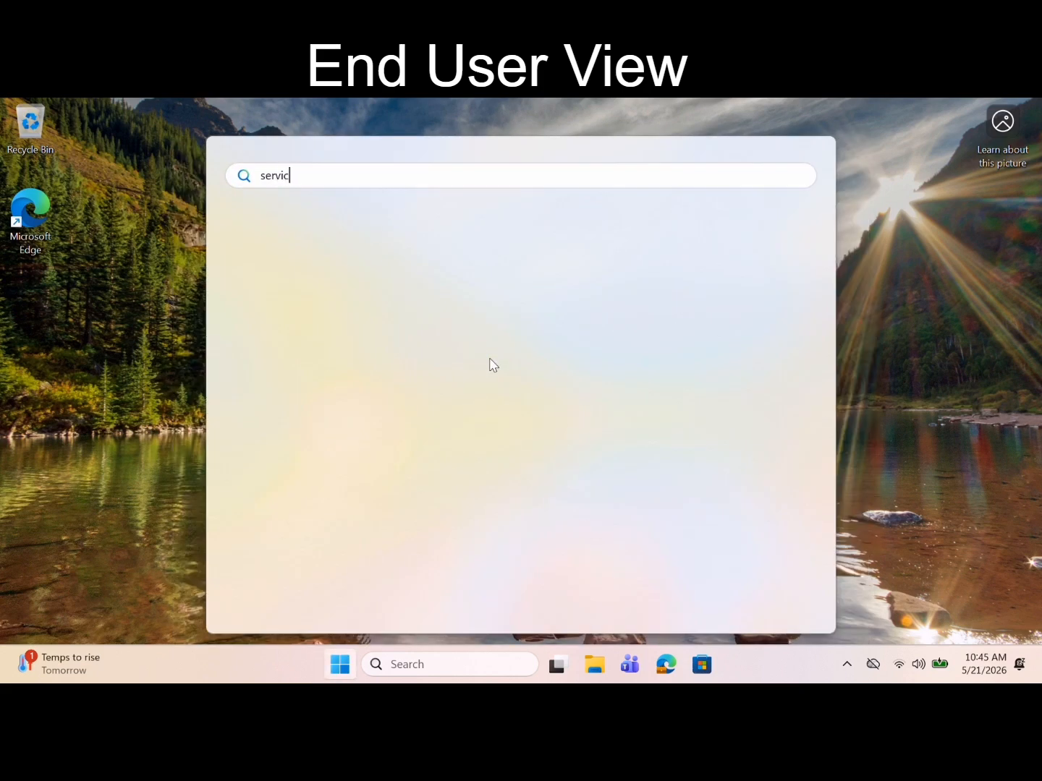
{"action": "type", "text": "c"}
{"action": "key", "text": "Return"}
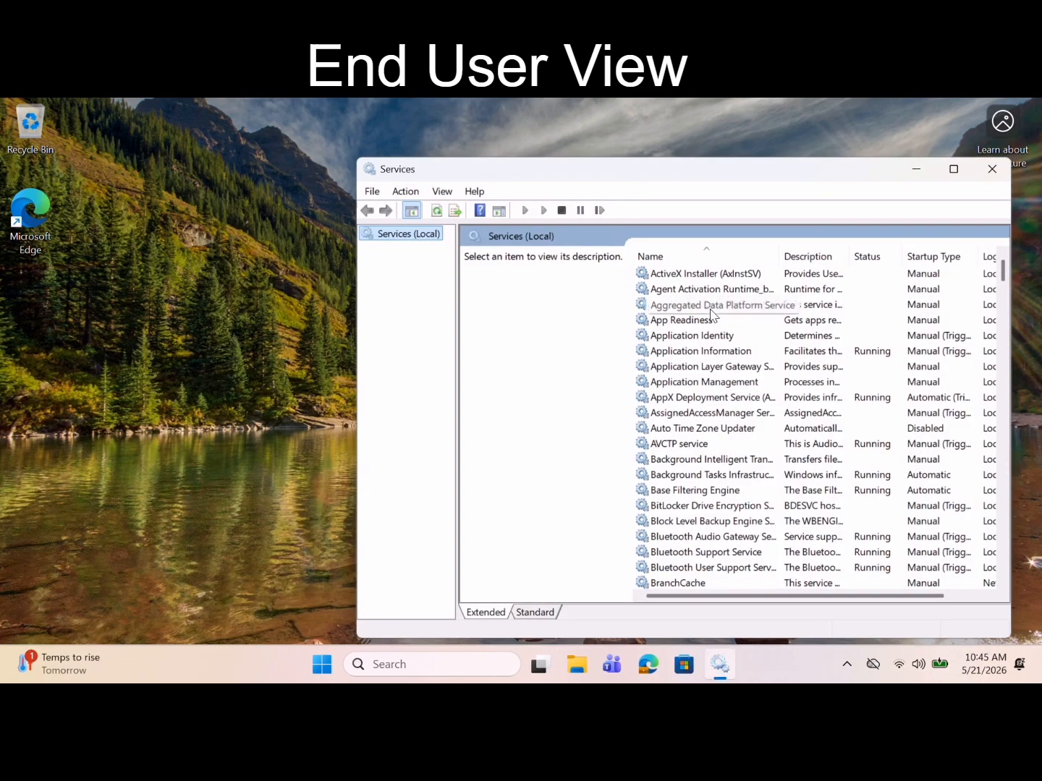
Step: Restart the Microsoft Intune Management Extension service
{"action": "left_click", "coordinate": [711, 311]}
{"action": "type", "text": "mi"}
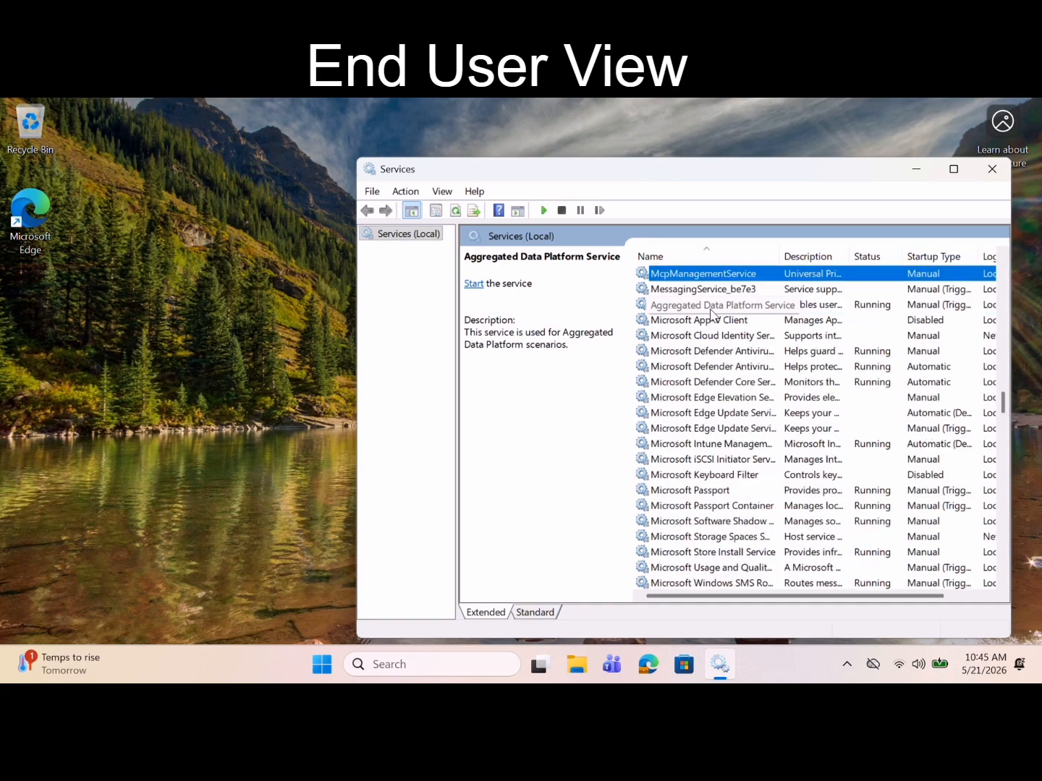
{"action": "key", "text": "Down"}
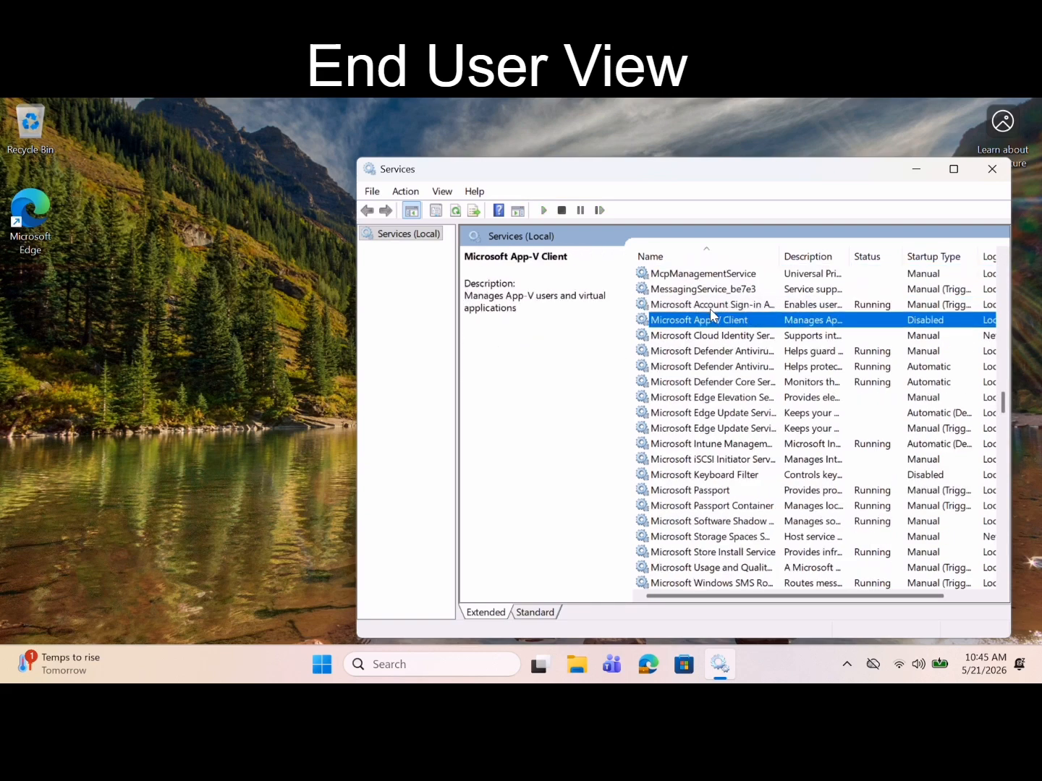
{"action": "left_click", "coordinate": [722, 445]}
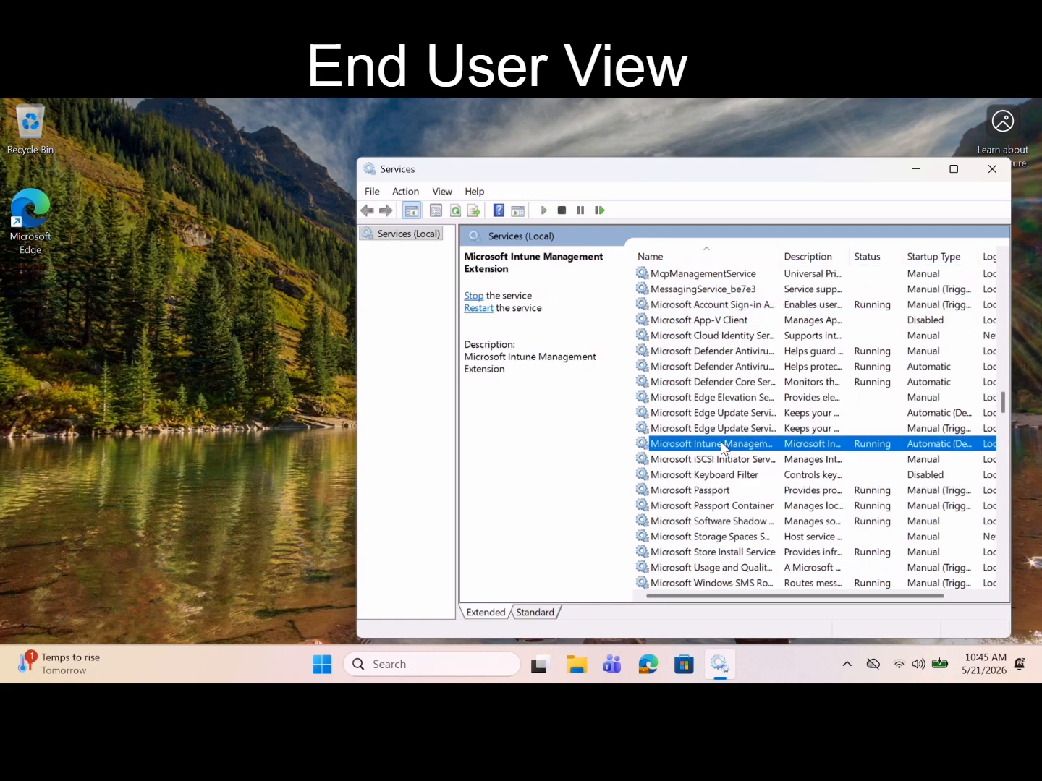
{"action": "right_click", "coordinate": [722, 446]}
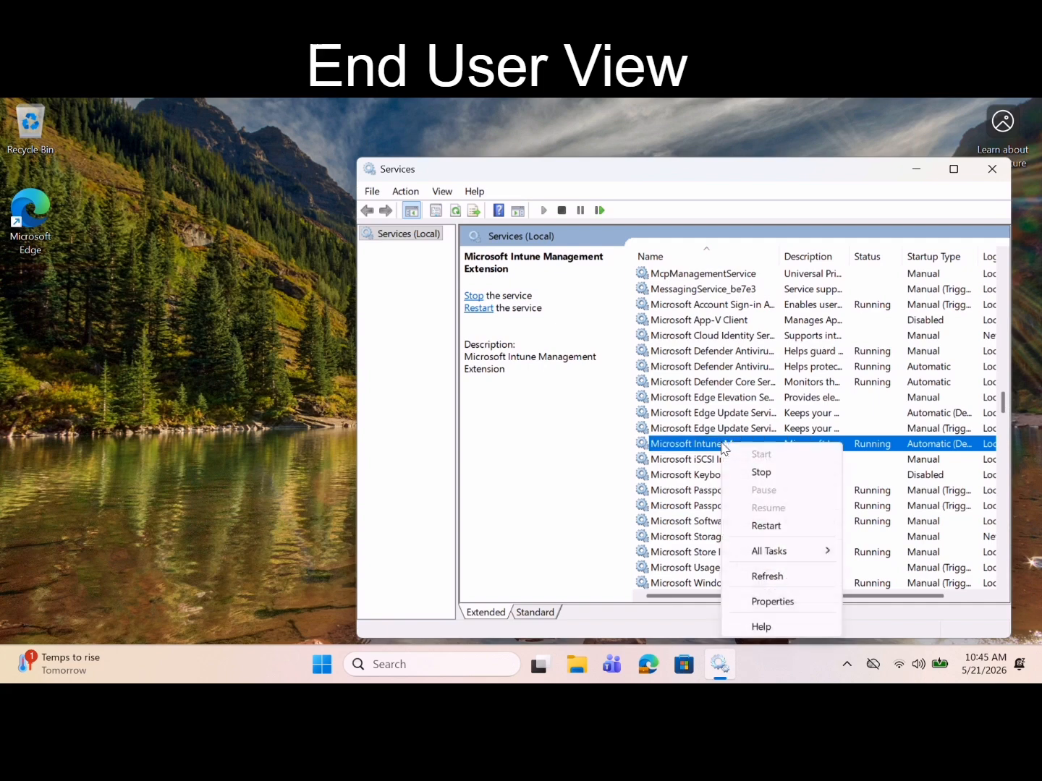
{"action": "left_click", "coordinate": [787, 529]}
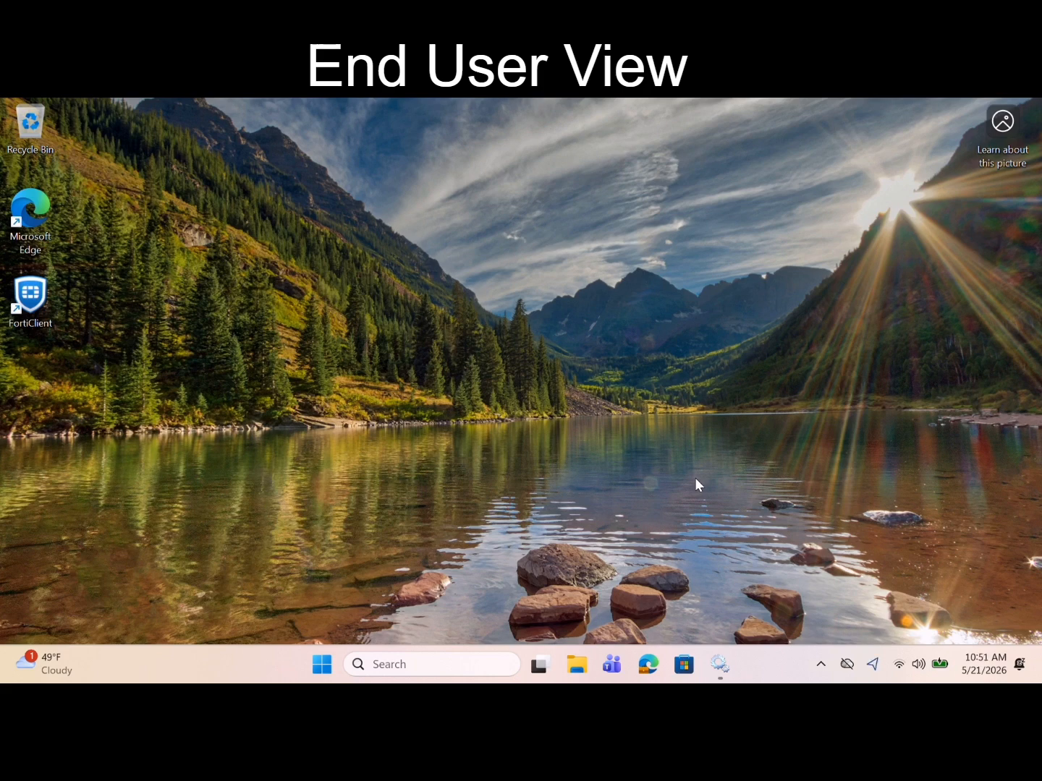
Step: Launch FortiClient from its new desktop shortcut
{"action": "left_click", "coordinate": [29, 304]}
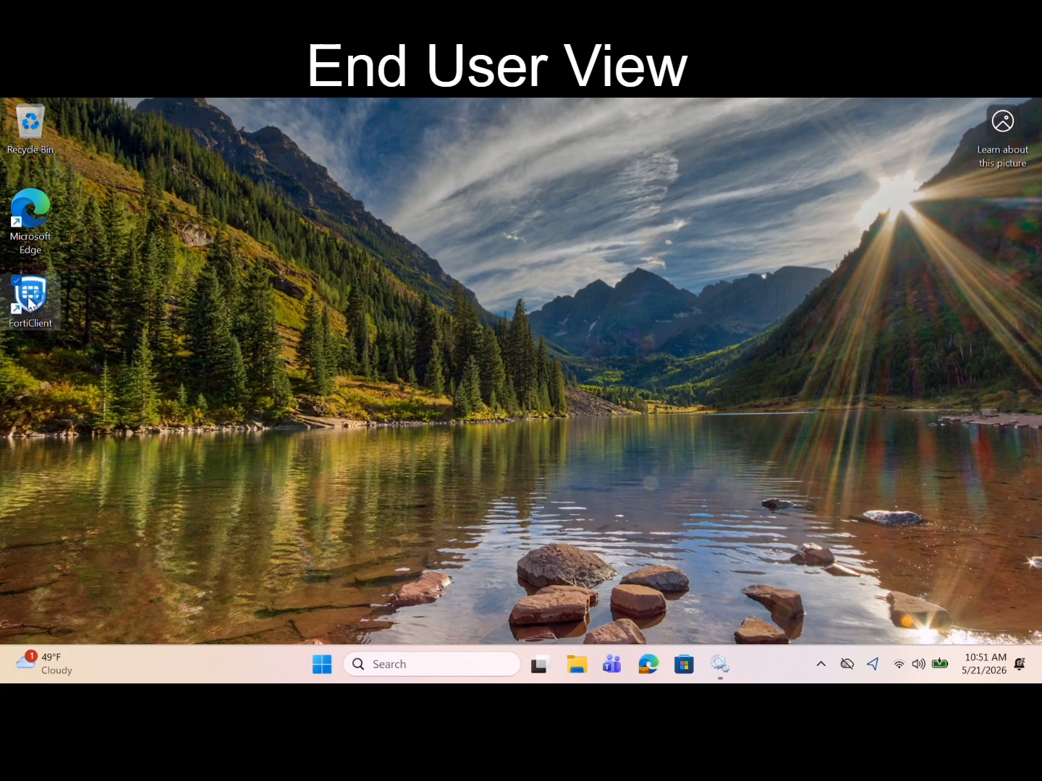
{"action": "double_click", "coordinate": [29, 304]}
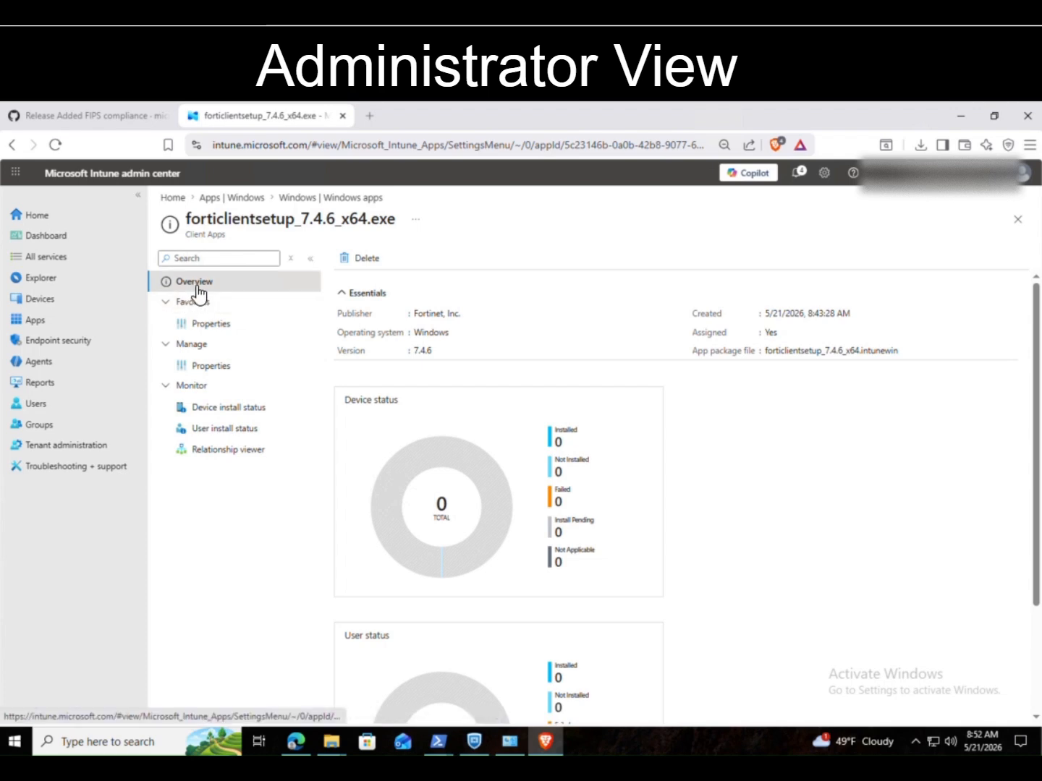
Step: Open the forticlientsetup_7.4.6_x64.exe app's Properties and edit its Assignments
{"action": "left_click", "coordinate": [221, 325]}
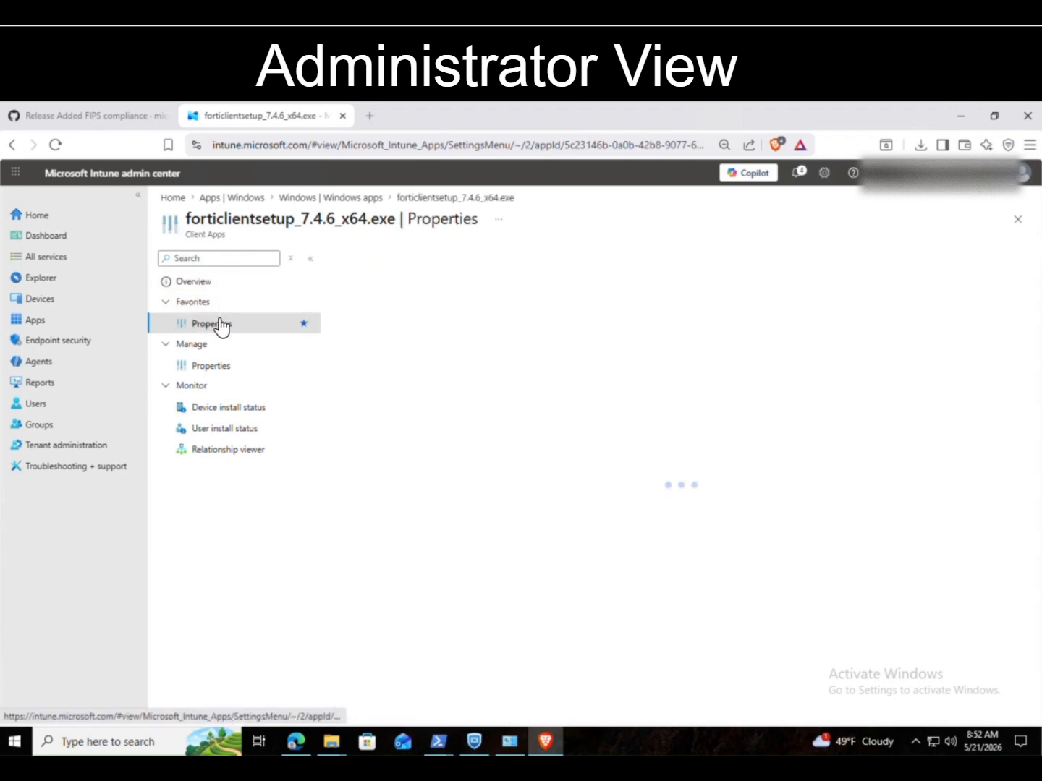
{"action": "scroll", "coordinate": [509, 379], "scroll_direction": "down", "scroll_amount": 3}
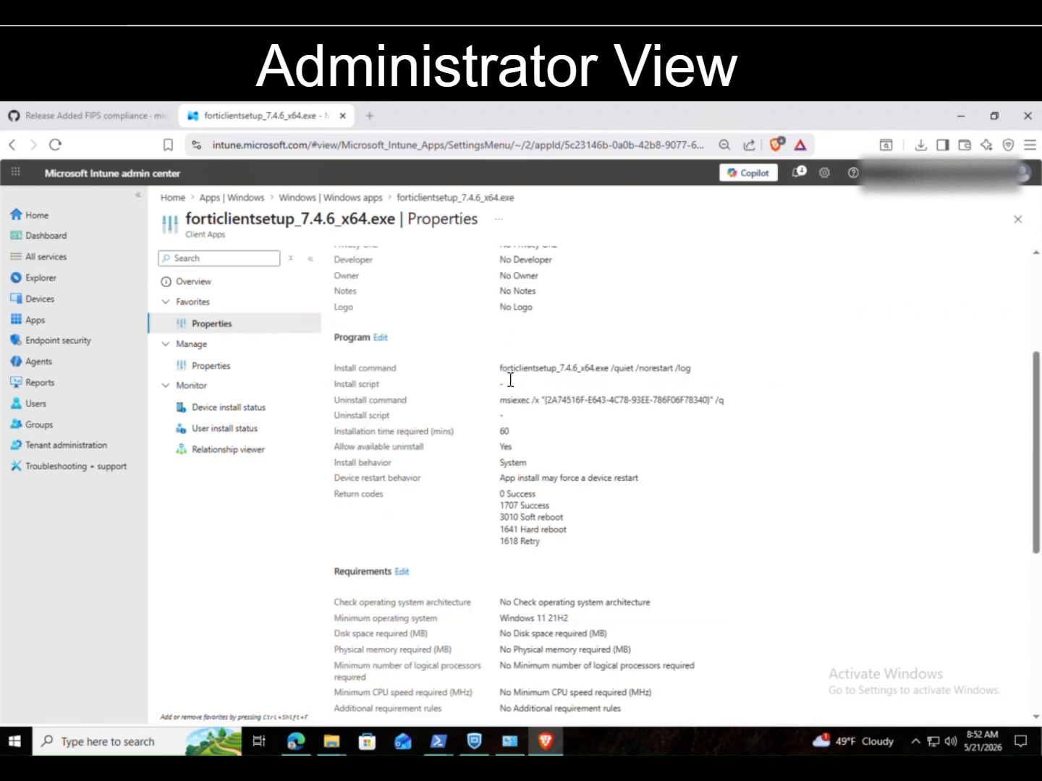
{"action": "scroll", "coordinate": [510, 380], "scroll_direction": "down", "scroll_amount": 5}
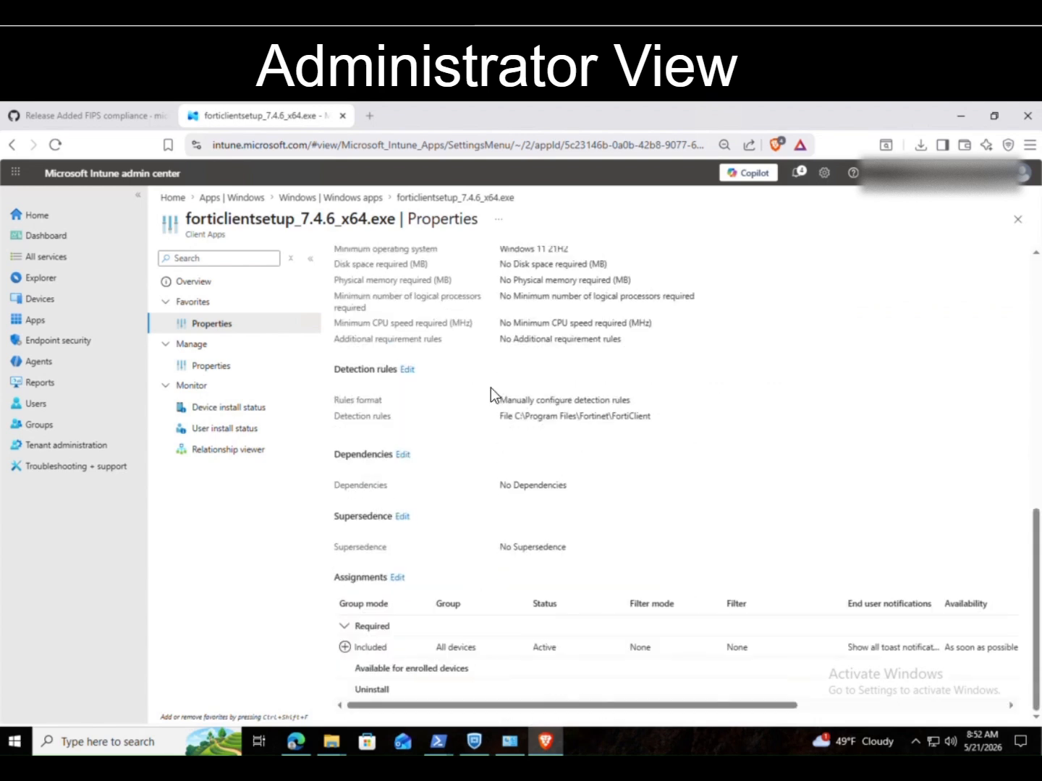
{"action": "left_click", "coordinate": [398, 579]}
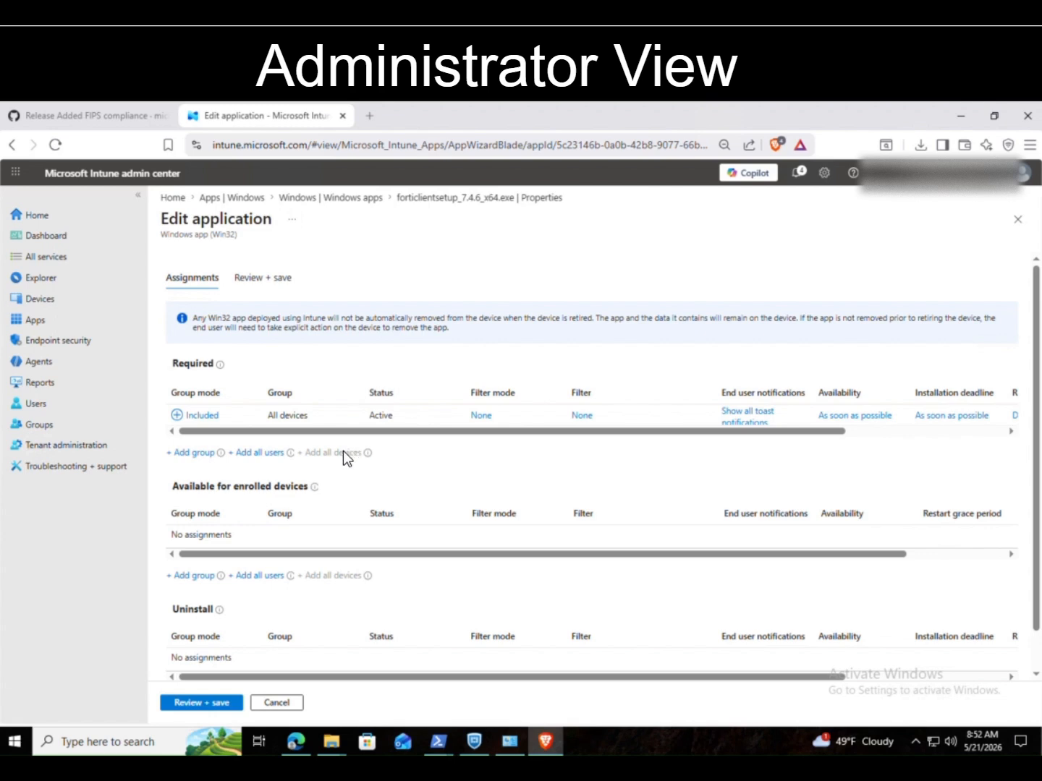
Step: Replace the Required All devices assignment with Uninstall for All devices, then review and save
{"action": "left_click", "coordinate": [218, 416]}
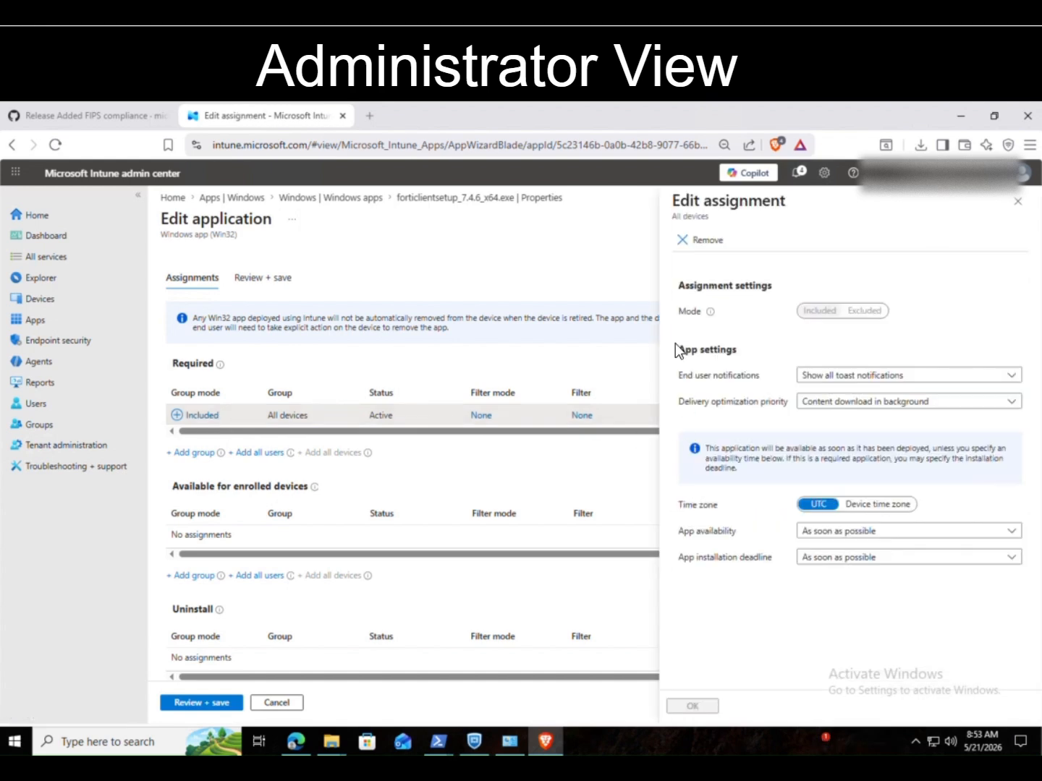
{"action": "left_click", "coordinate": [684, 241]}
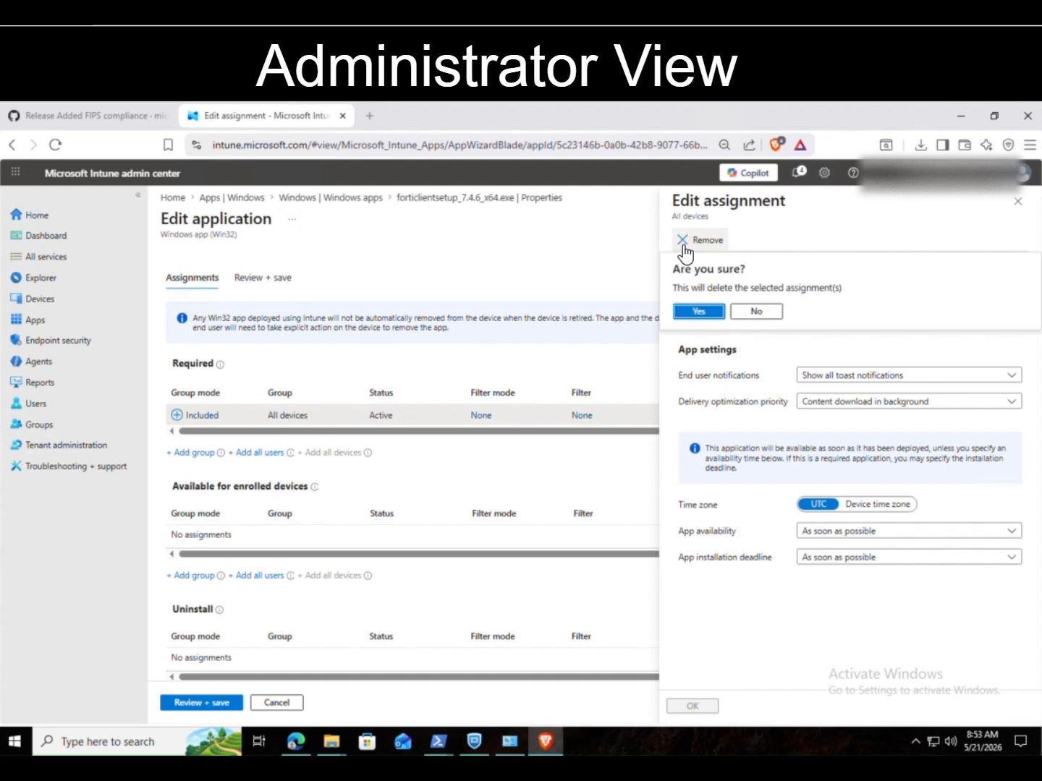
{"action": "left_click", "coordinate": [699, 313]}
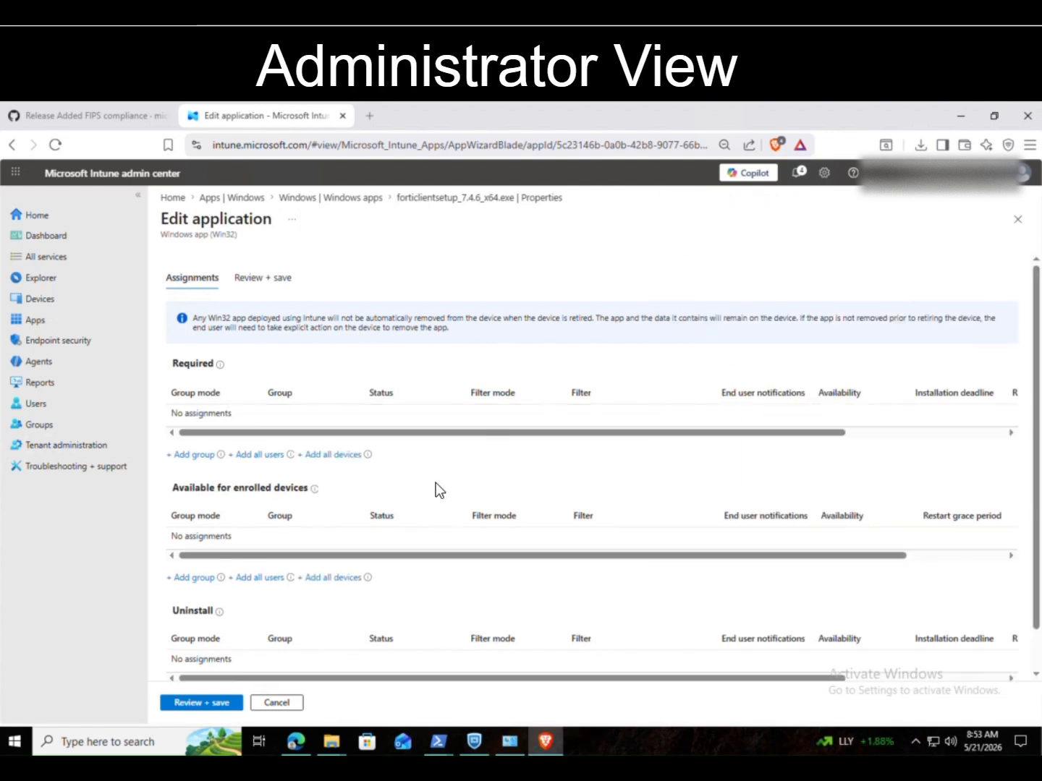
{"action": "scroll", "coordinate": [311, 612], "scroll_direction": "down", "scroll_amount": 1}
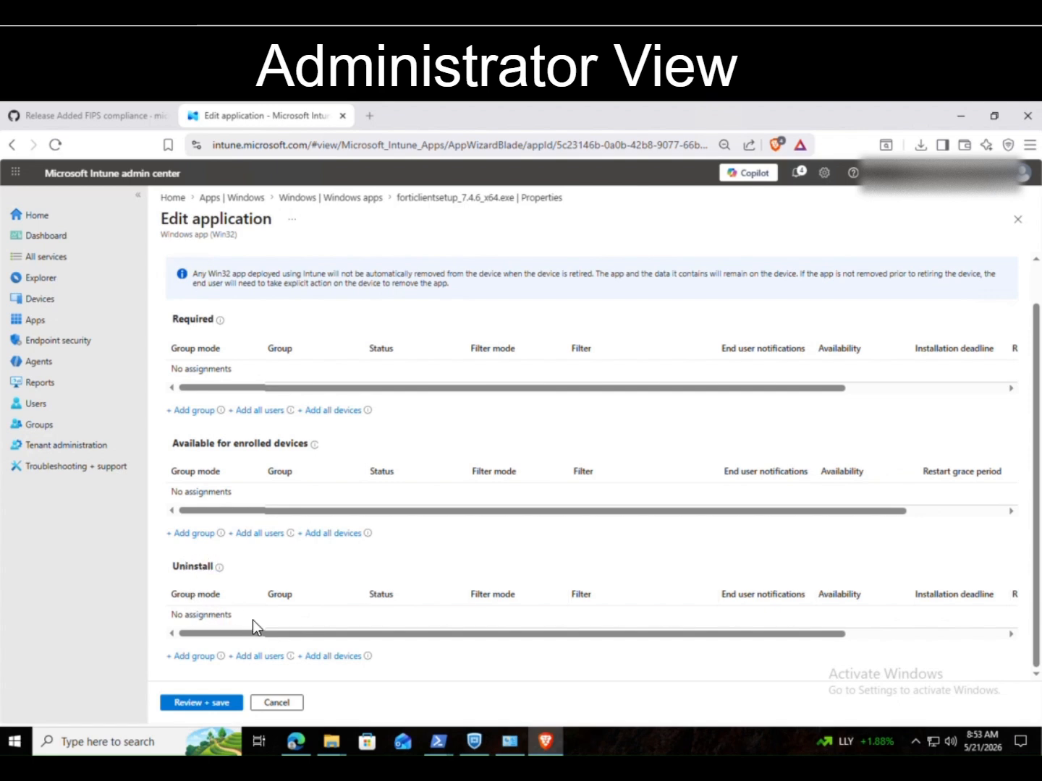
{"action": "left_click", "coordinate": [321, 656]}
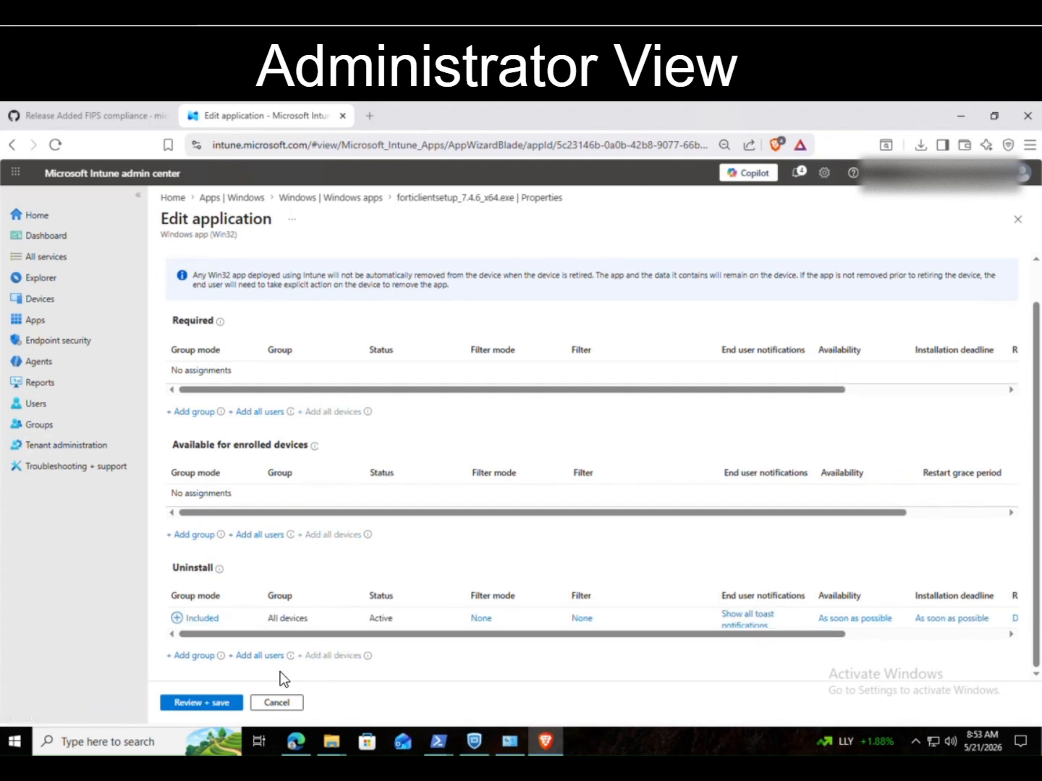
{"action": "left_click", "coordinate": [213, 703]}
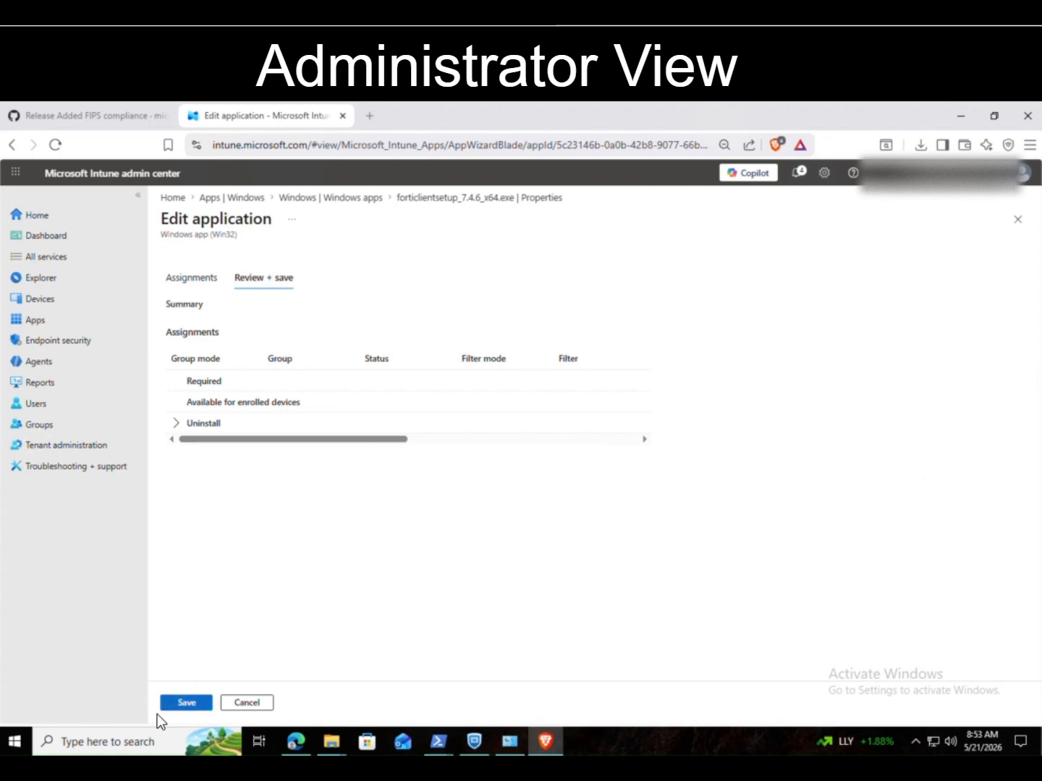
{"action": "left_click", "coordinate": [184, 704]}
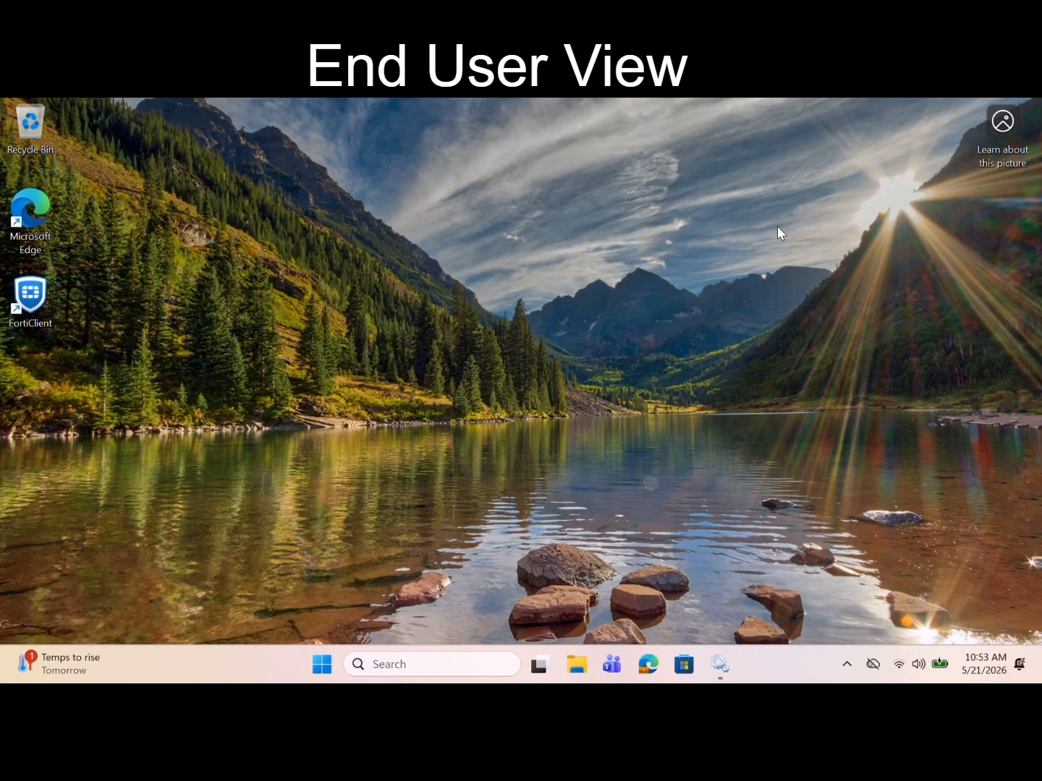
Step: Restart the Microsoft Intune Management Extension service again and close the Services window
{"action": "left_click", "coordinate": [720, 665]}
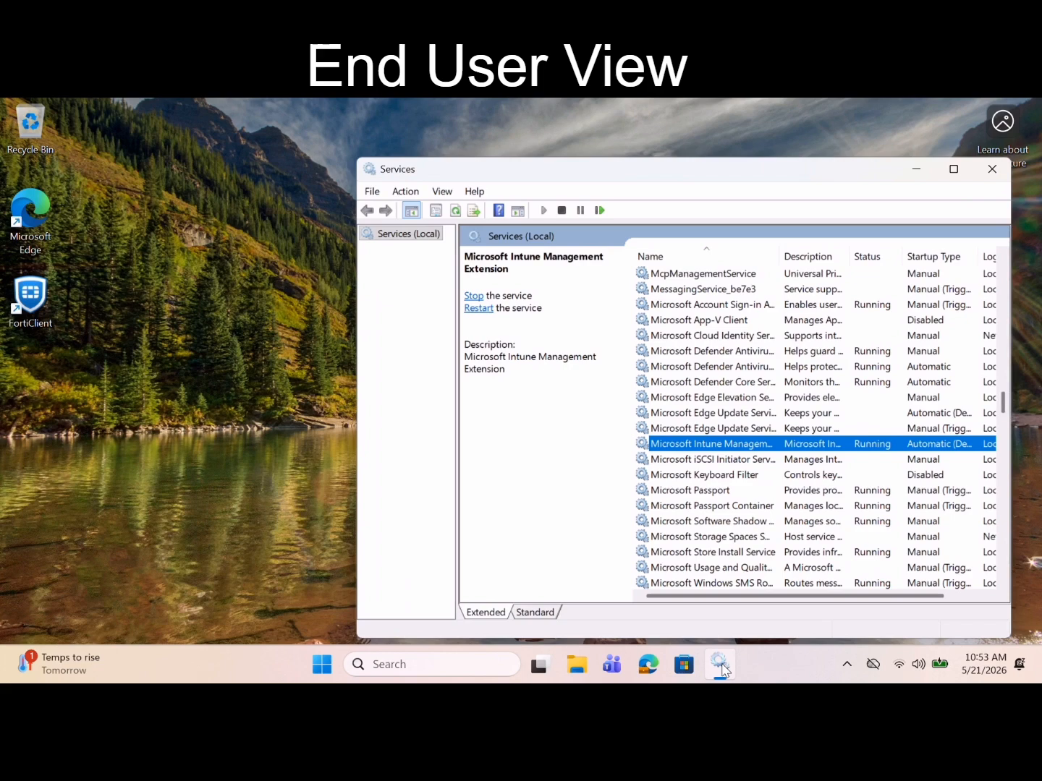
{"action": "right_click", "coordinate": [685, 442]}
{"action": "left_click", "coordinate": [746, 521]}
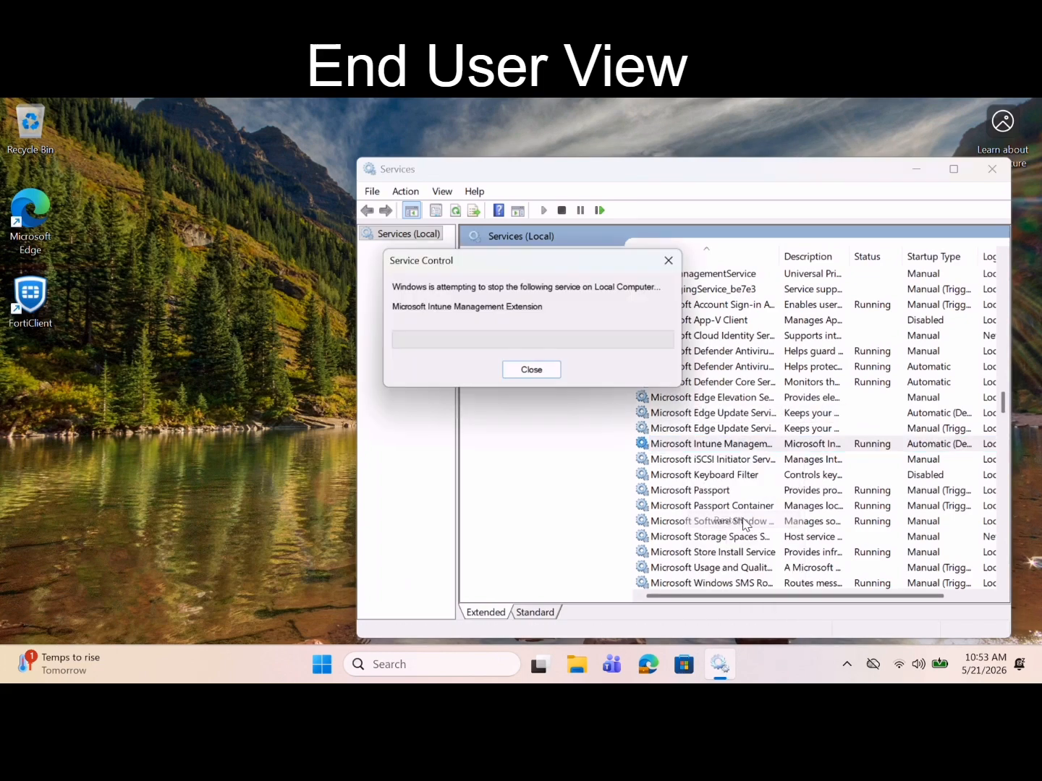
{"action": "left_click", "coordinate": [991, 178]}
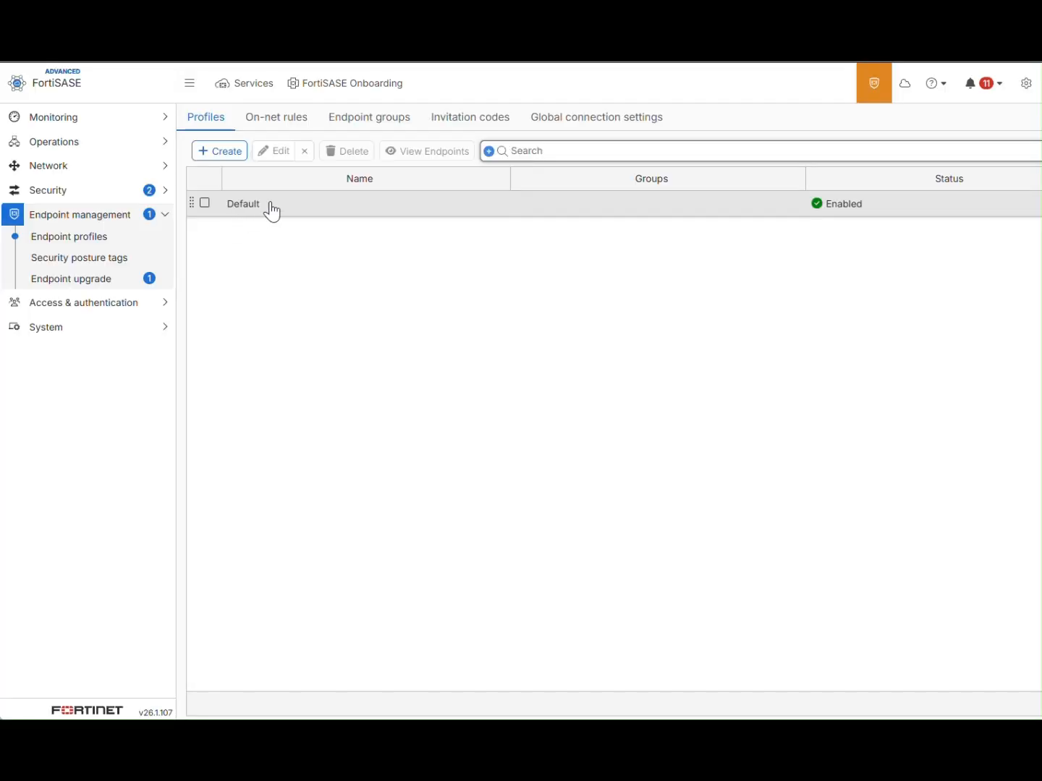
Step: Turn off Require disconnect password in the Default profile's FortiClient GUI settings and save
{"action": "double_click", "coordinate": [274, 208]}
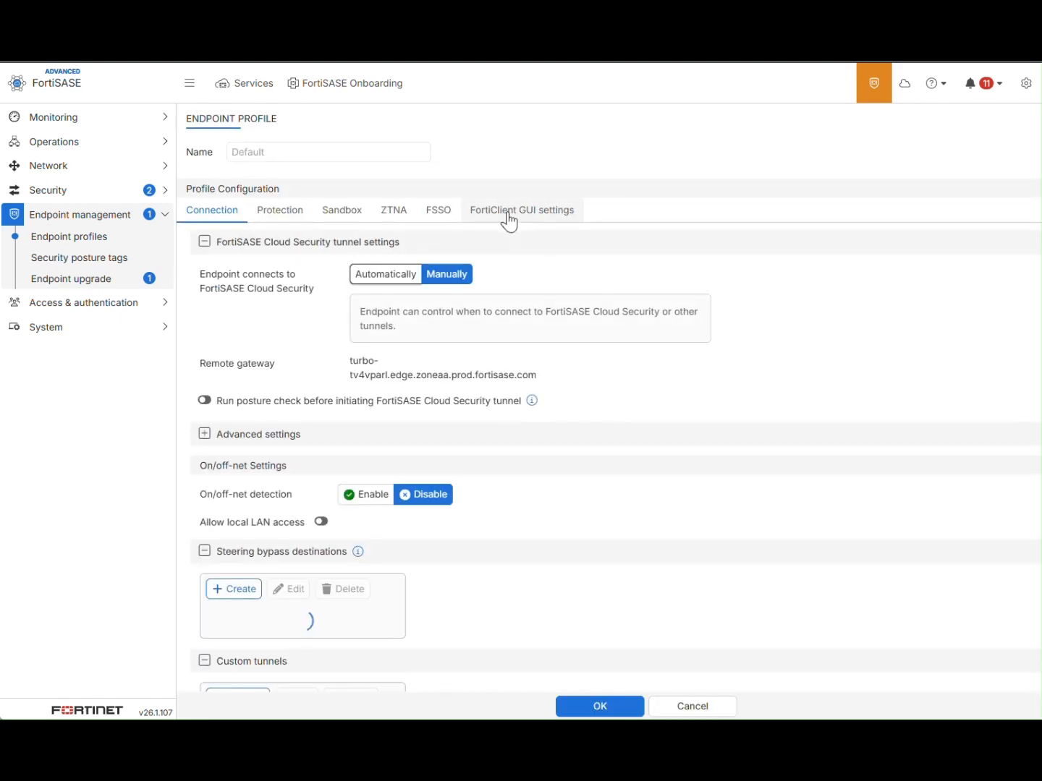
{"action": "left_click", "coordinate": [515, 215]}
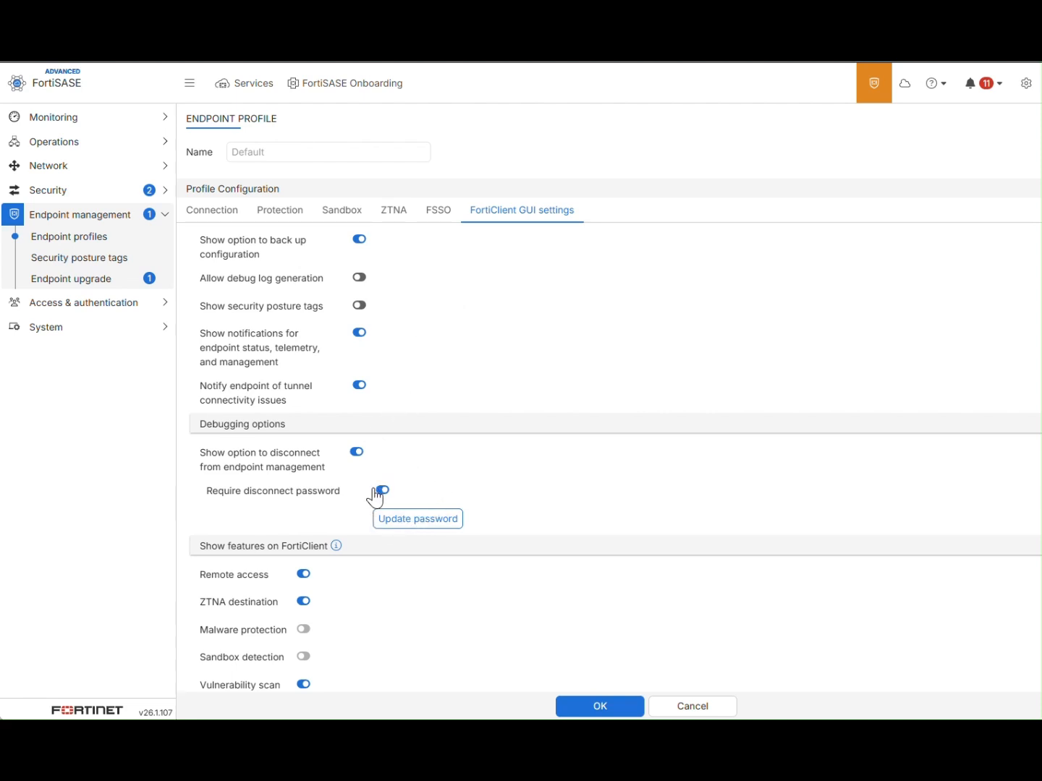
{"action": "left_click", "coordinate": [382, 492]}
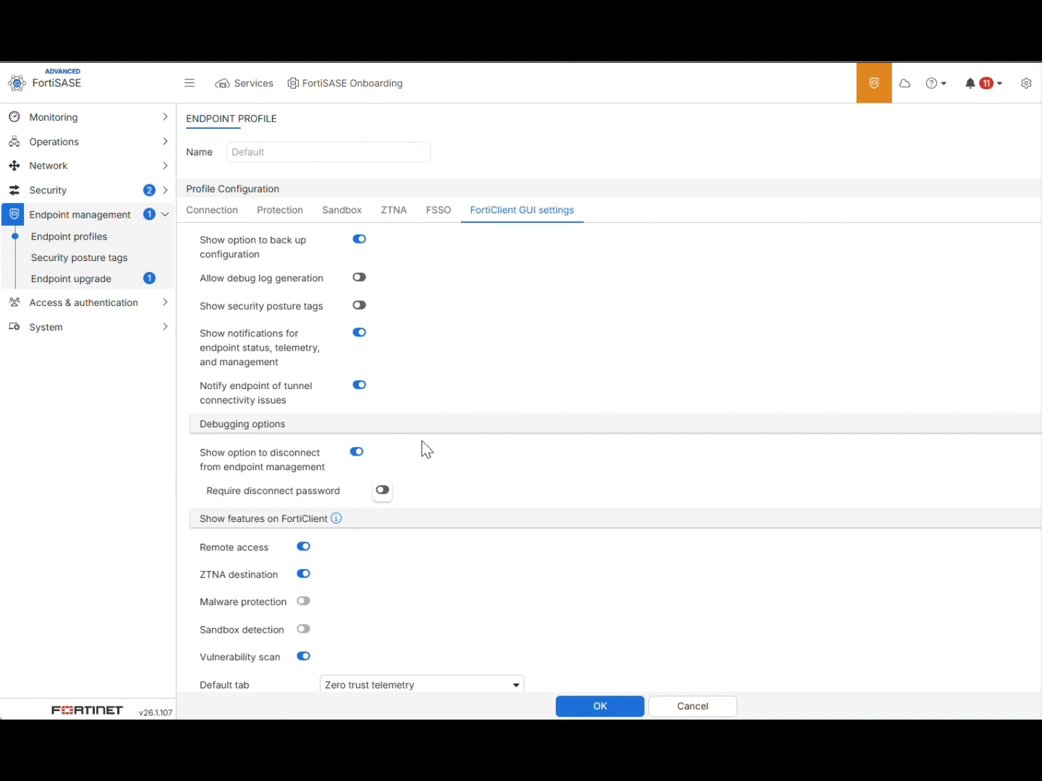
{"action": "left_click", "coordinate": [590, 709]}
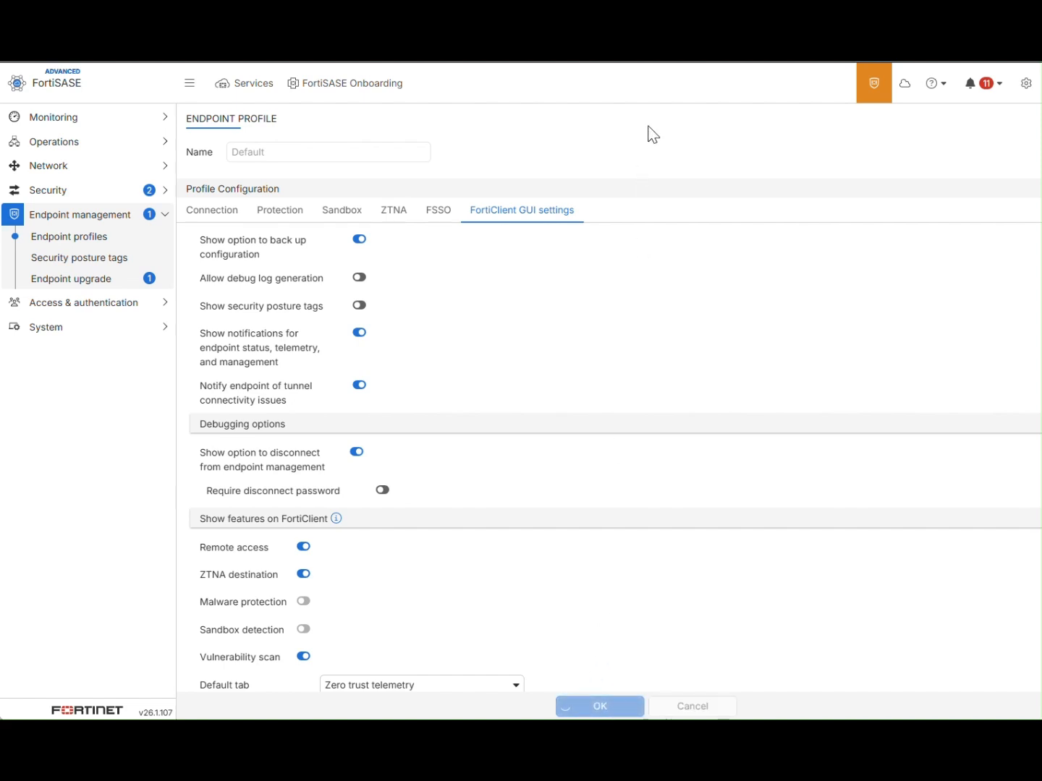